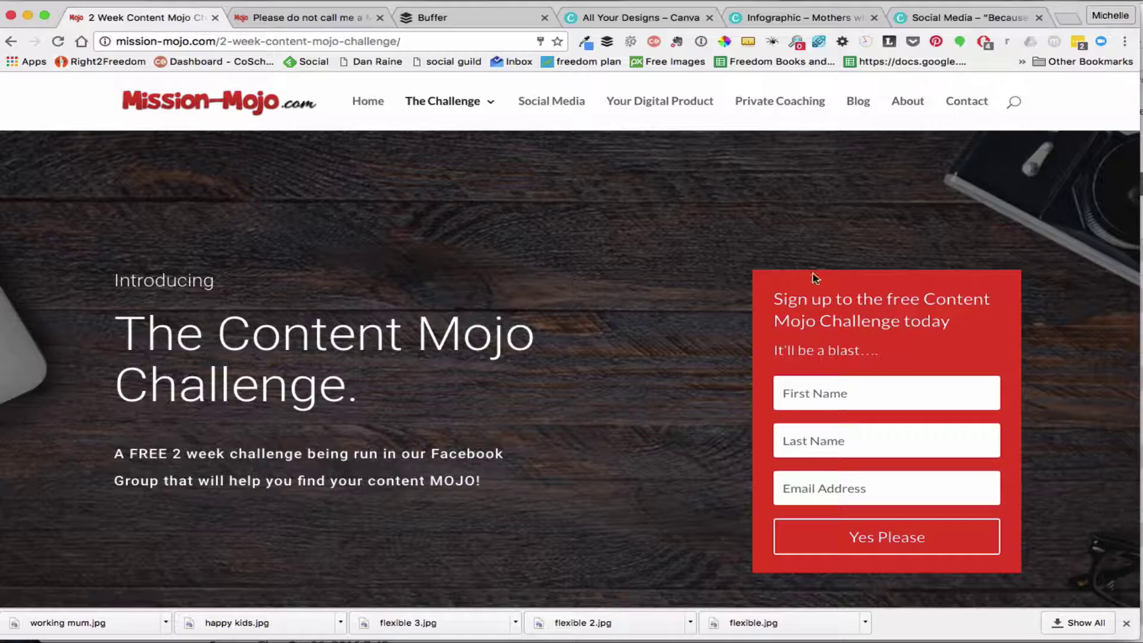
- Switch through the open designs to the Social Media design with the 'entrepreneurial perfect storm' quote
click(654, 18)
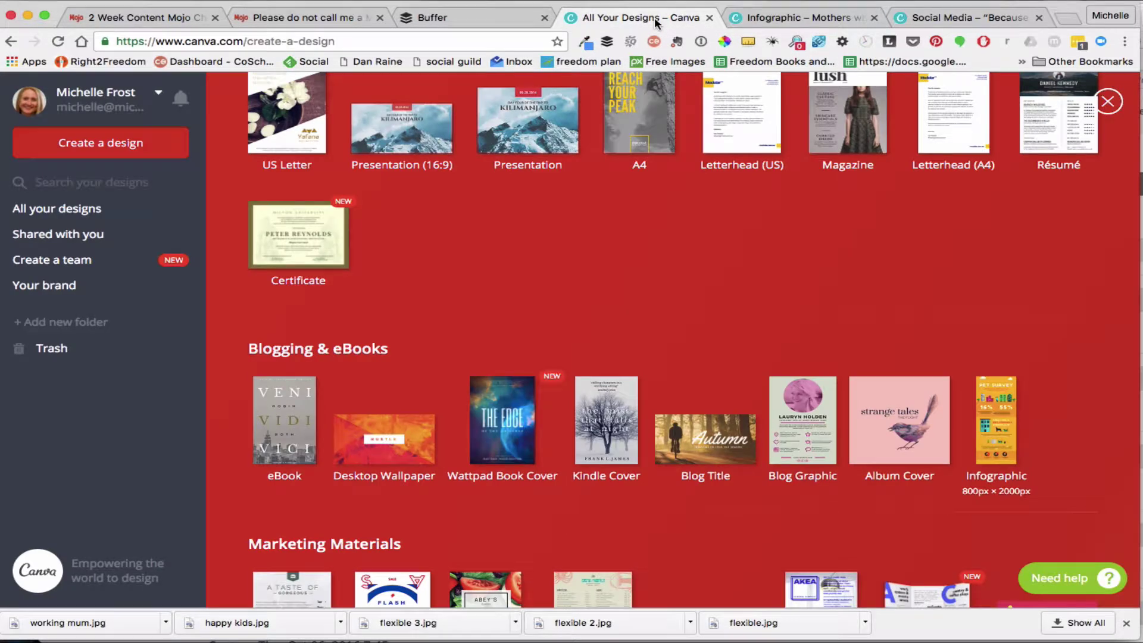
scroll(684, 217, up, 8)
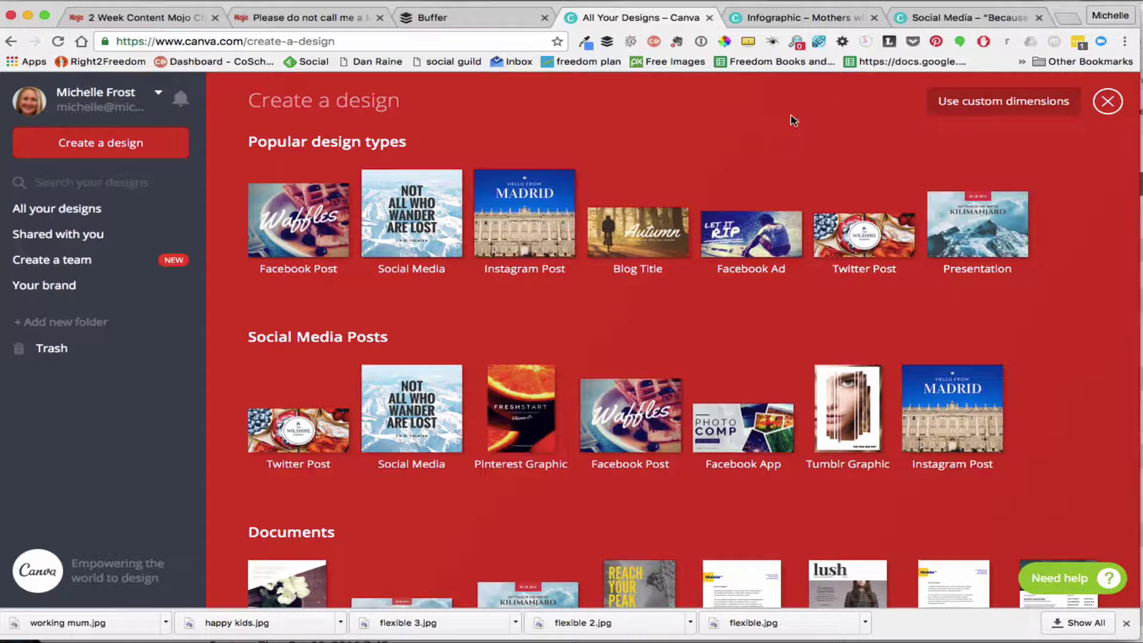
click(803, 17)
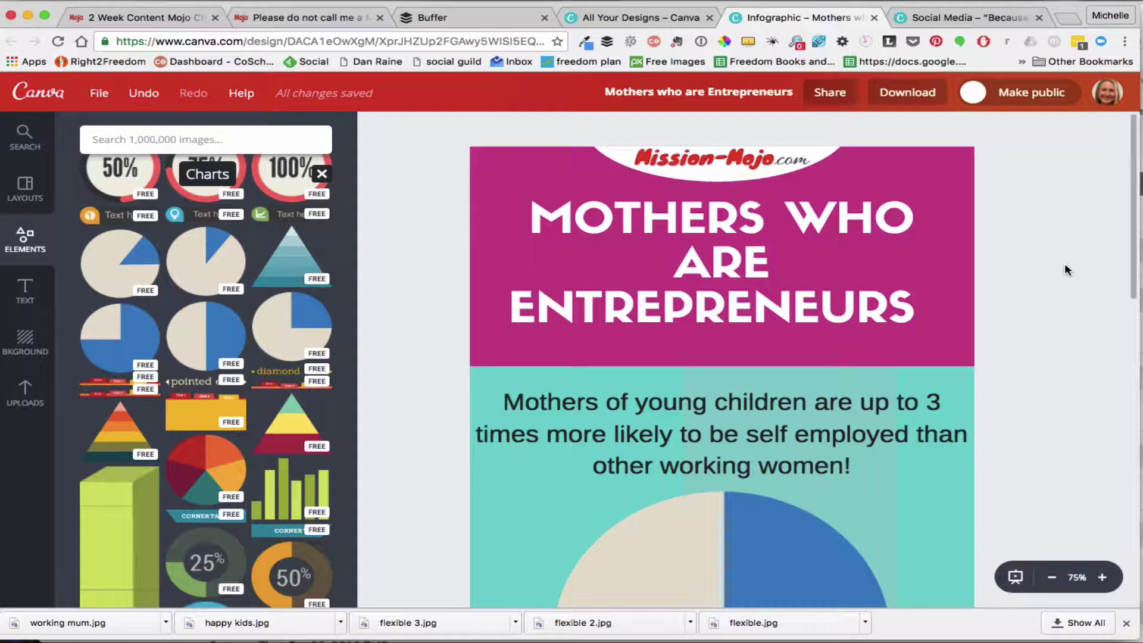
click(967, 18)
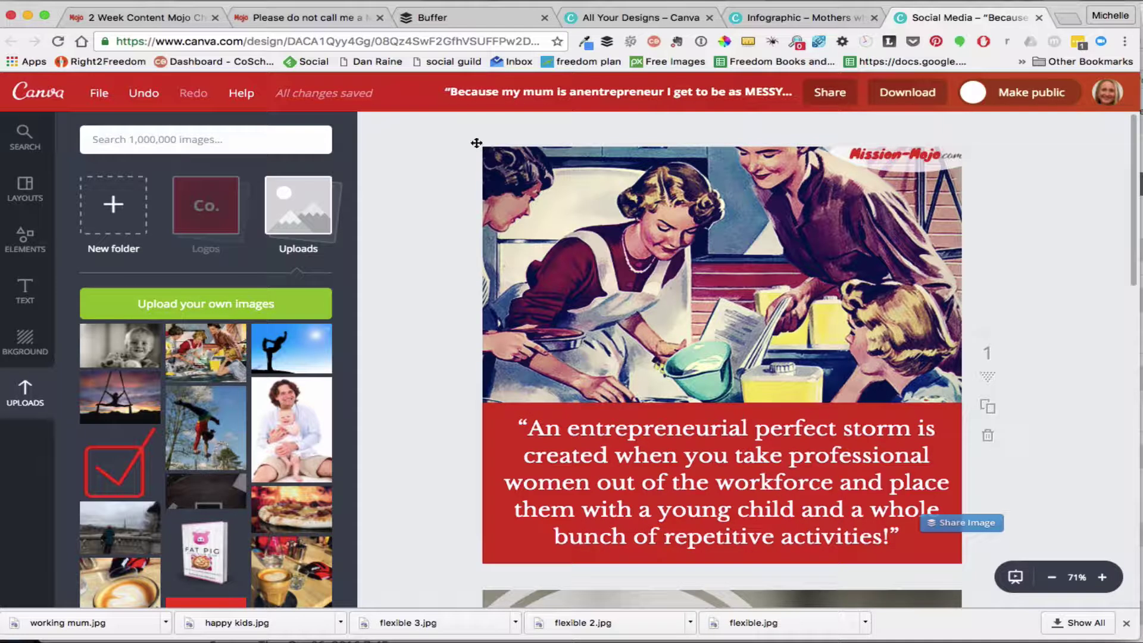
click(290, 19)
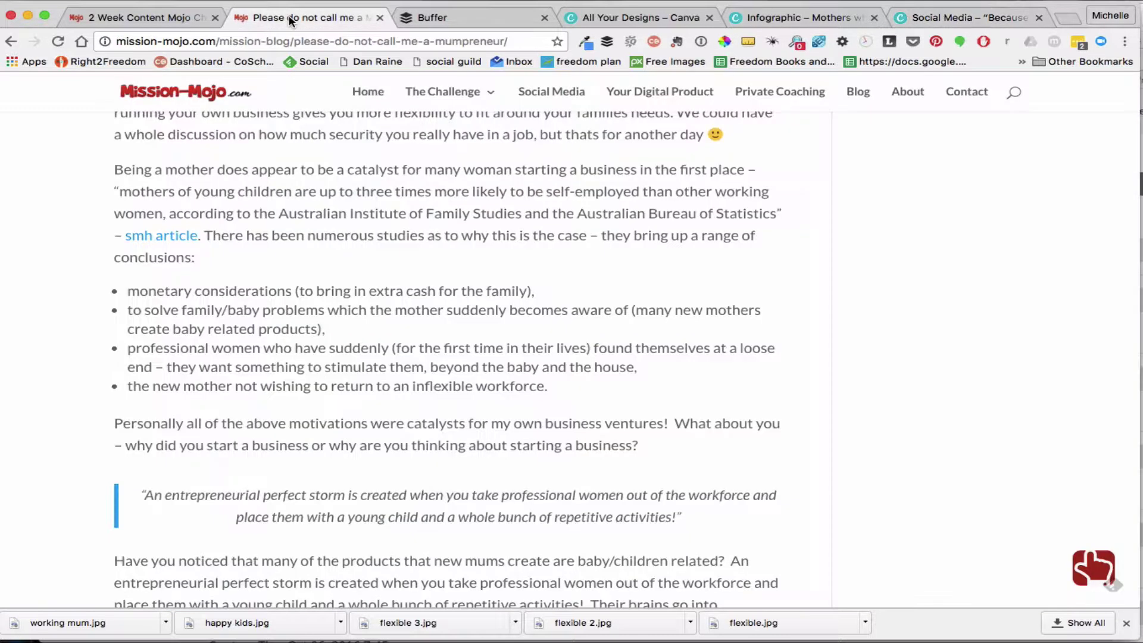
scroll(476, 306, down, 5)
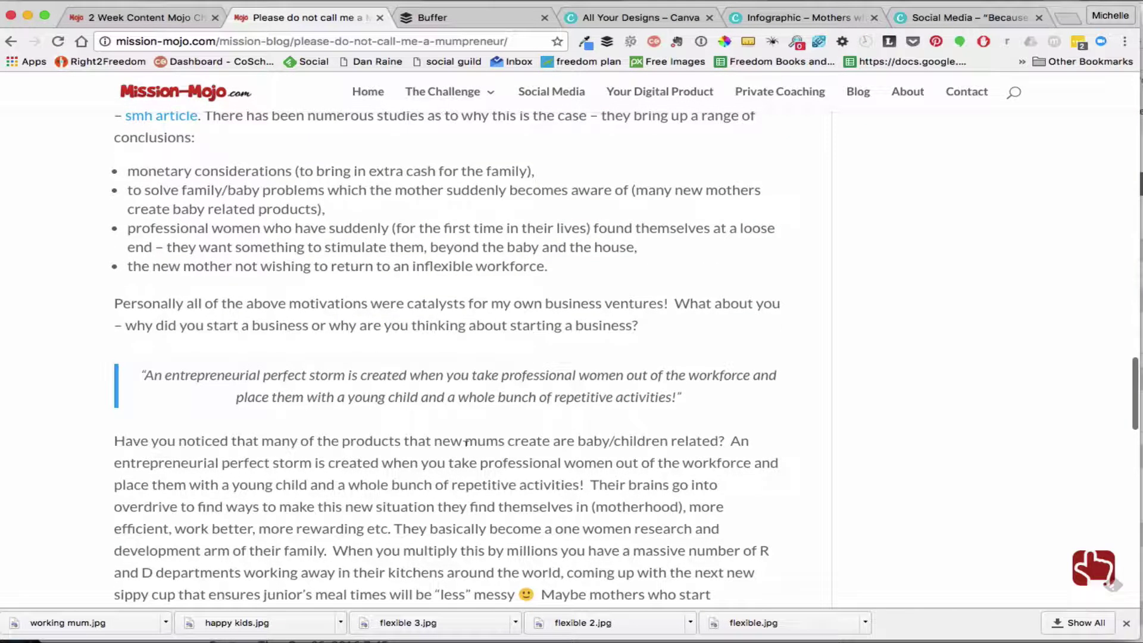
click(948, 17)
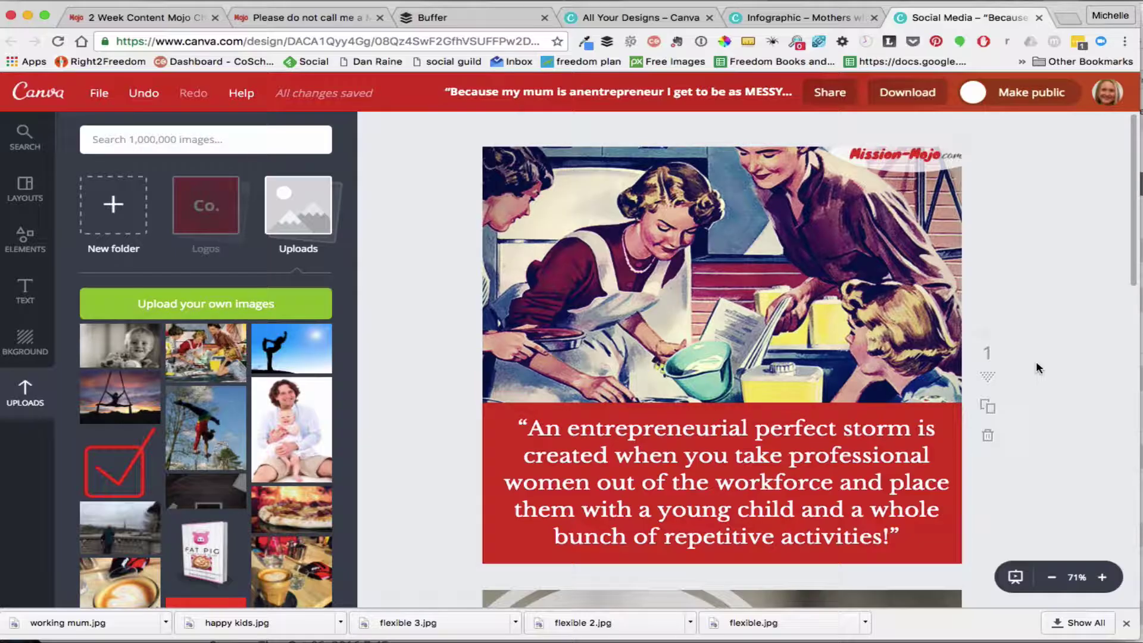
click(470, 19)
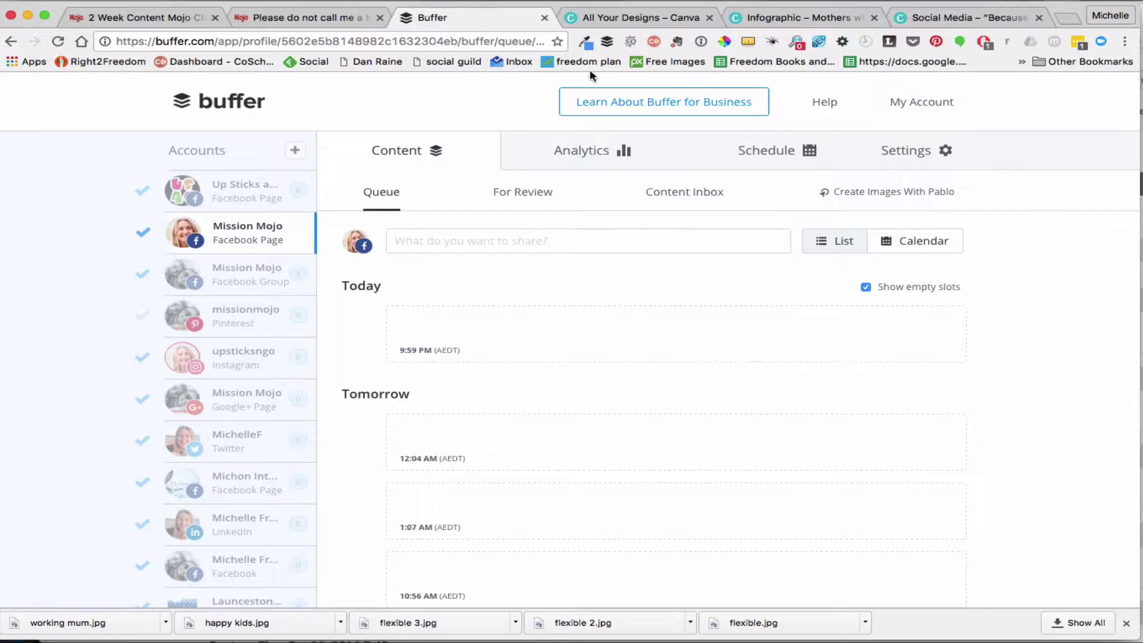
click(430, 242)
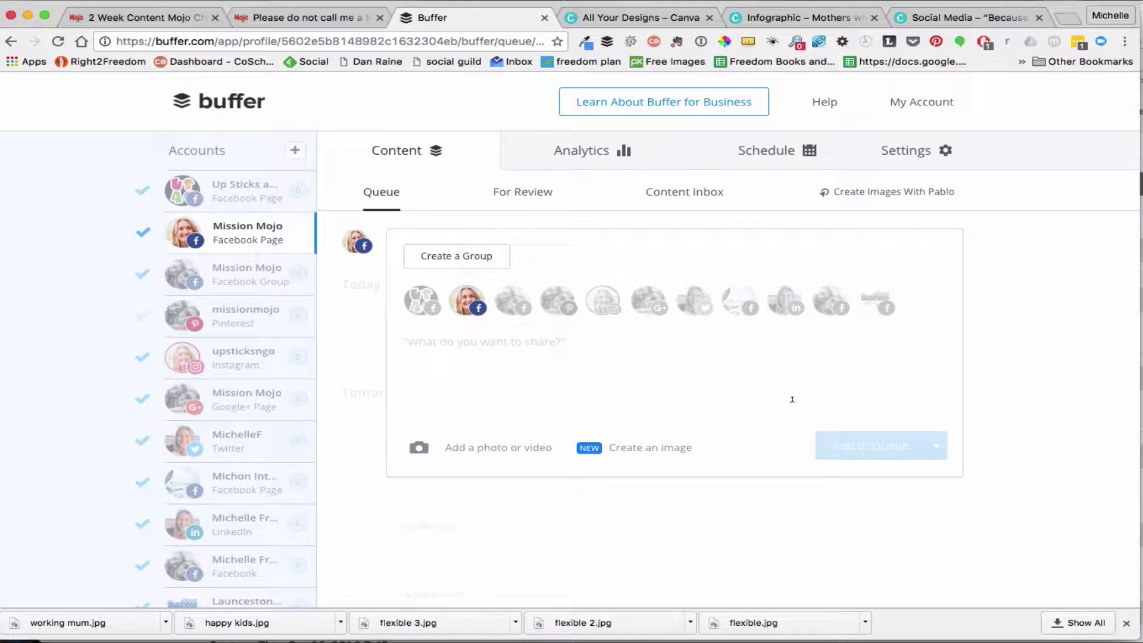
click(976, 20)
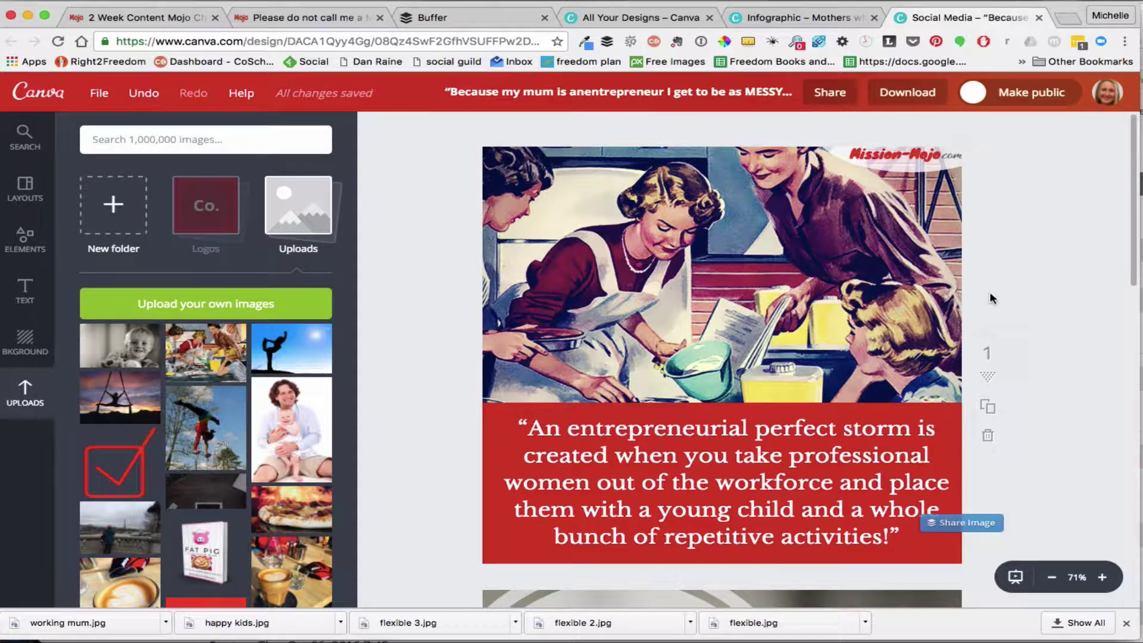
- Scroll past page 2 to page 3, the aerial-silk sunset photo with the Kierkegaard quote
scroll(1061, 137, down, 2)
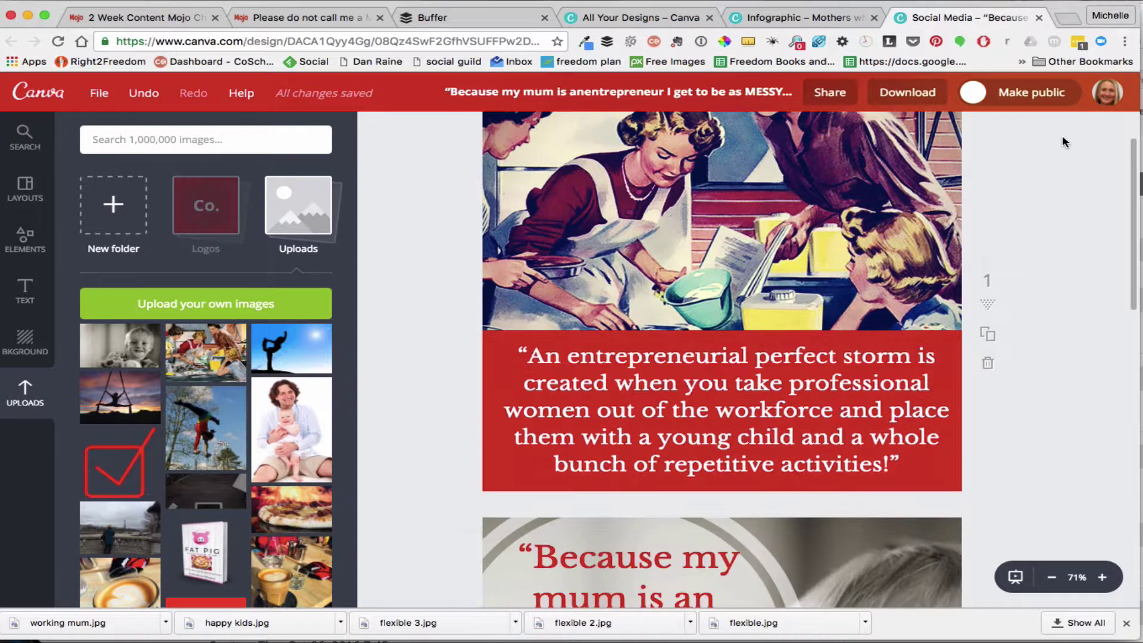
scroll(1061, 135, down, 3)
scroll(1062, 138, down, 10)
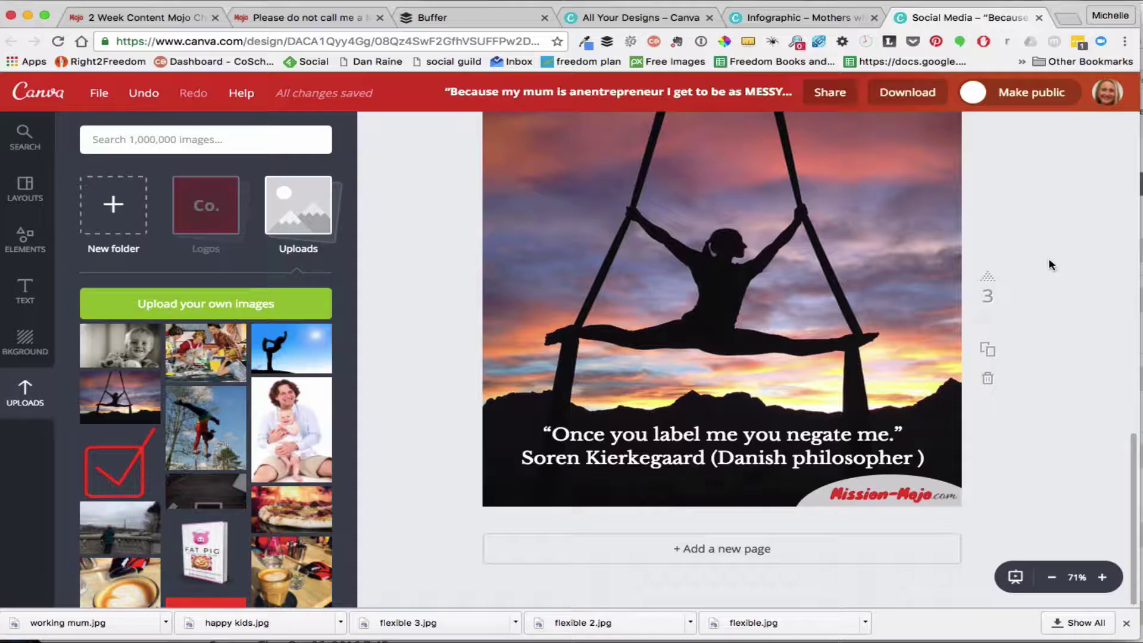
- Scroll back up to page 2, then switch to the 'Mothers Who Are Entrepreneurs' infographic
scroll(1048, 258, up, 1)
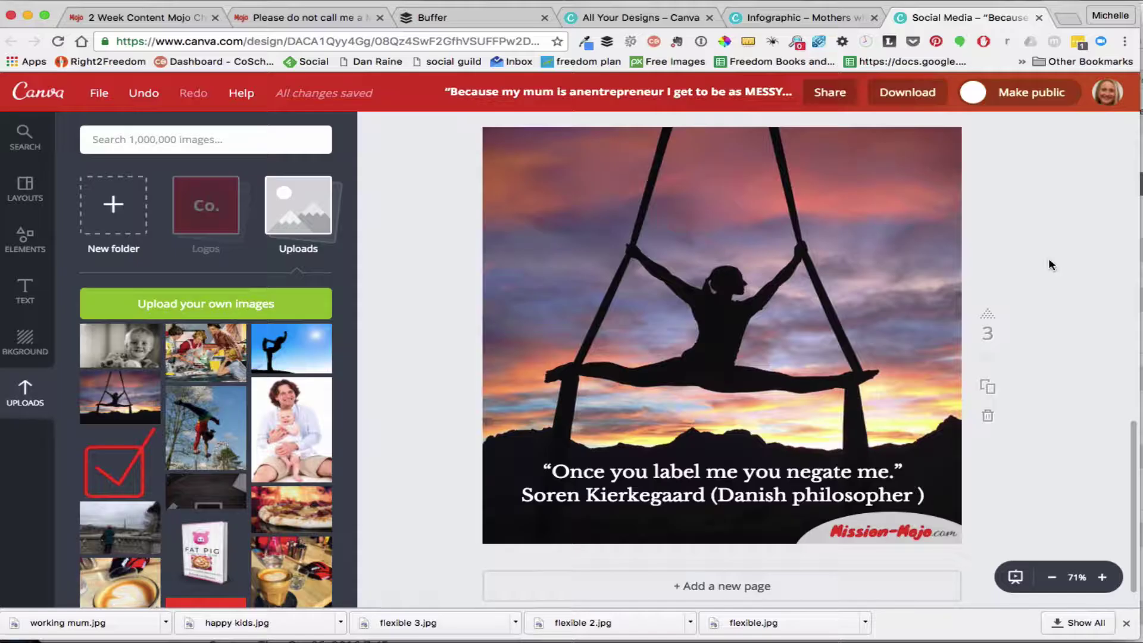
scroll(1048, 258, up, 5)
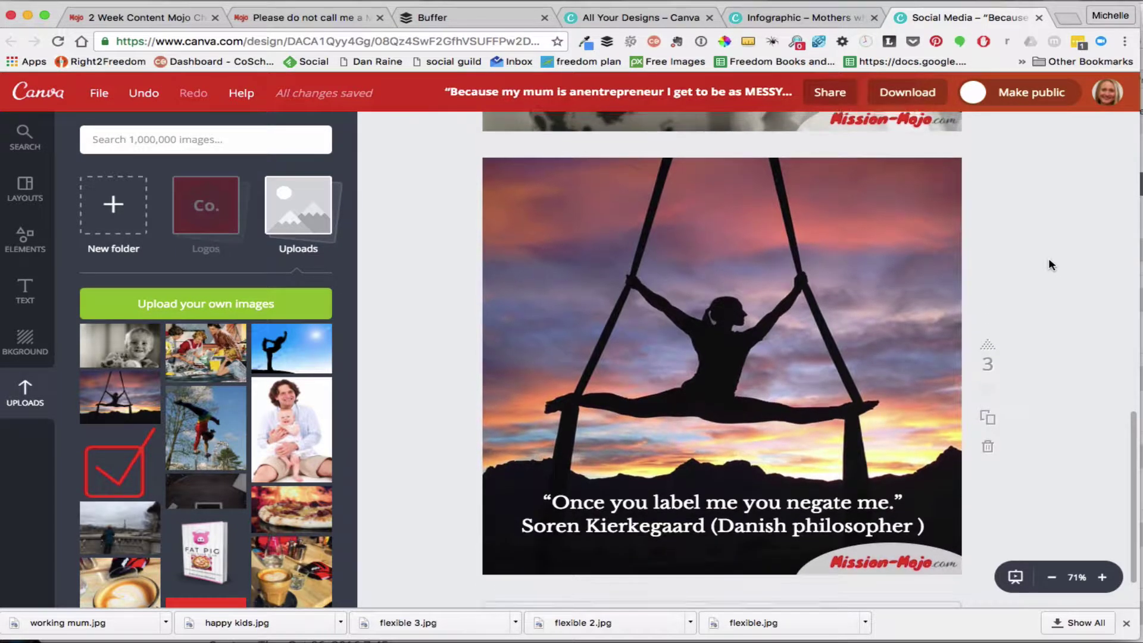
scroll(1049, 265, up, 4)
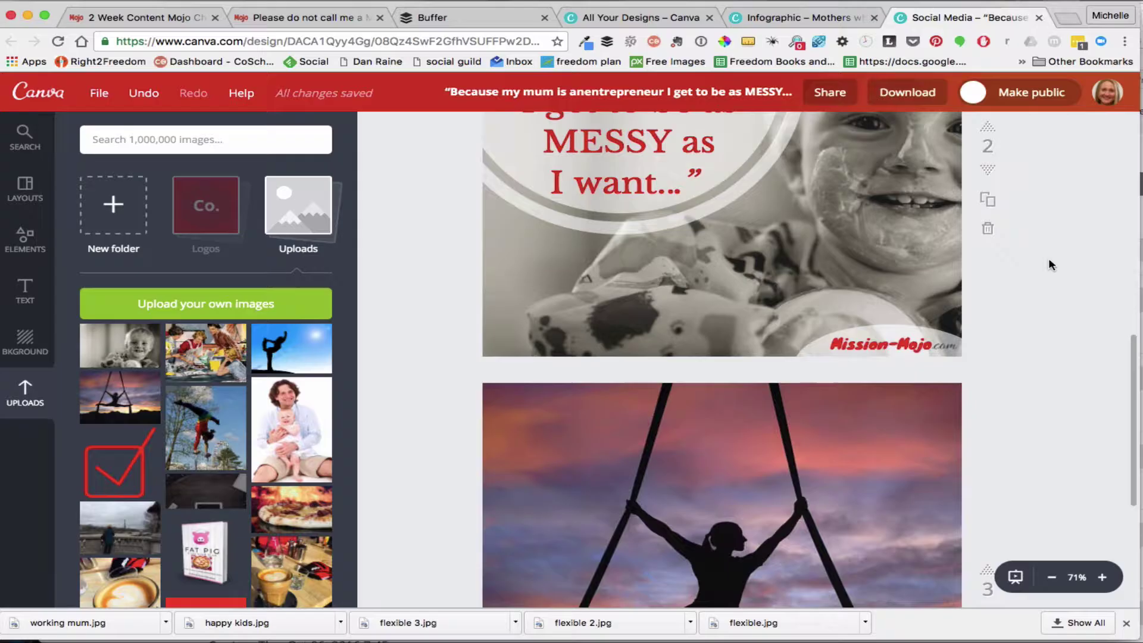
scroll(1049, 265, up, 2)
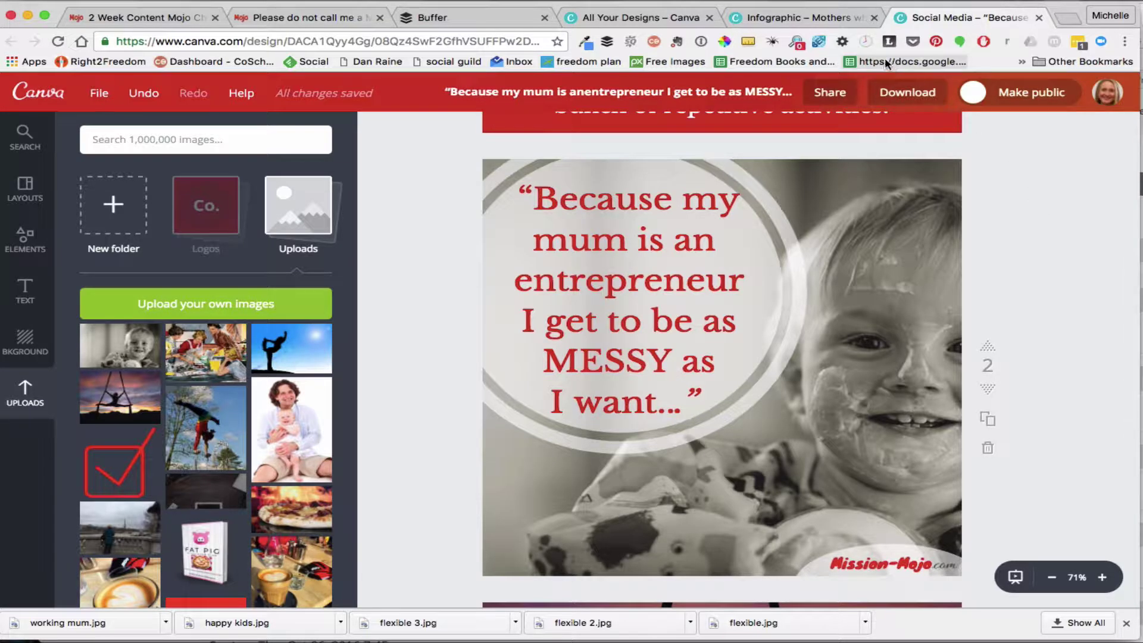
click(806, 19)
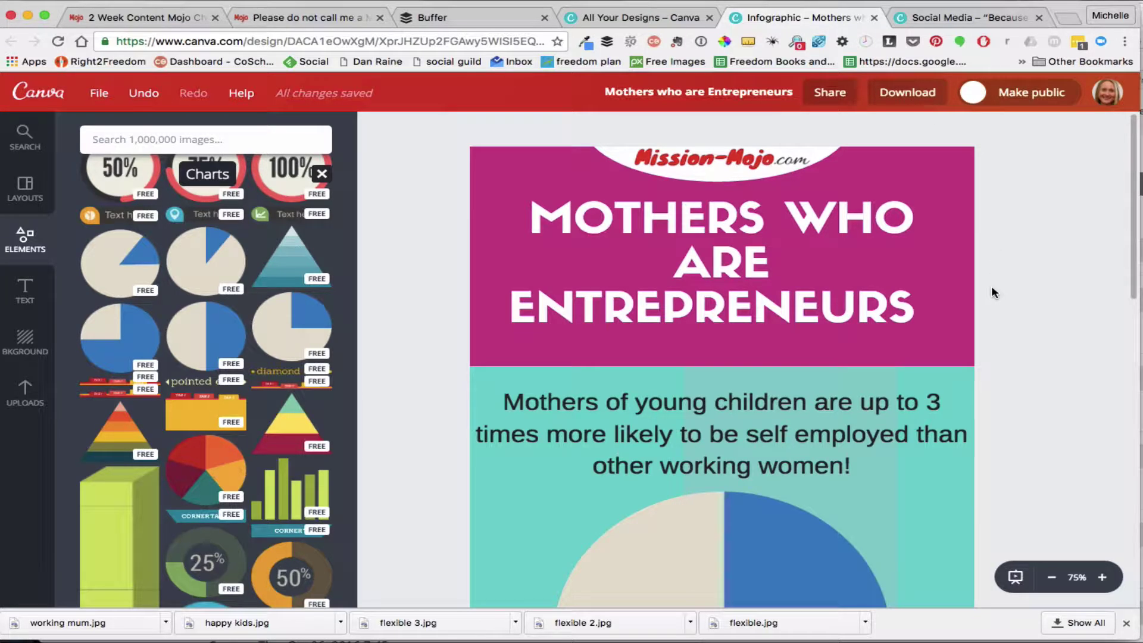
scroll(992, 291, down, 10)
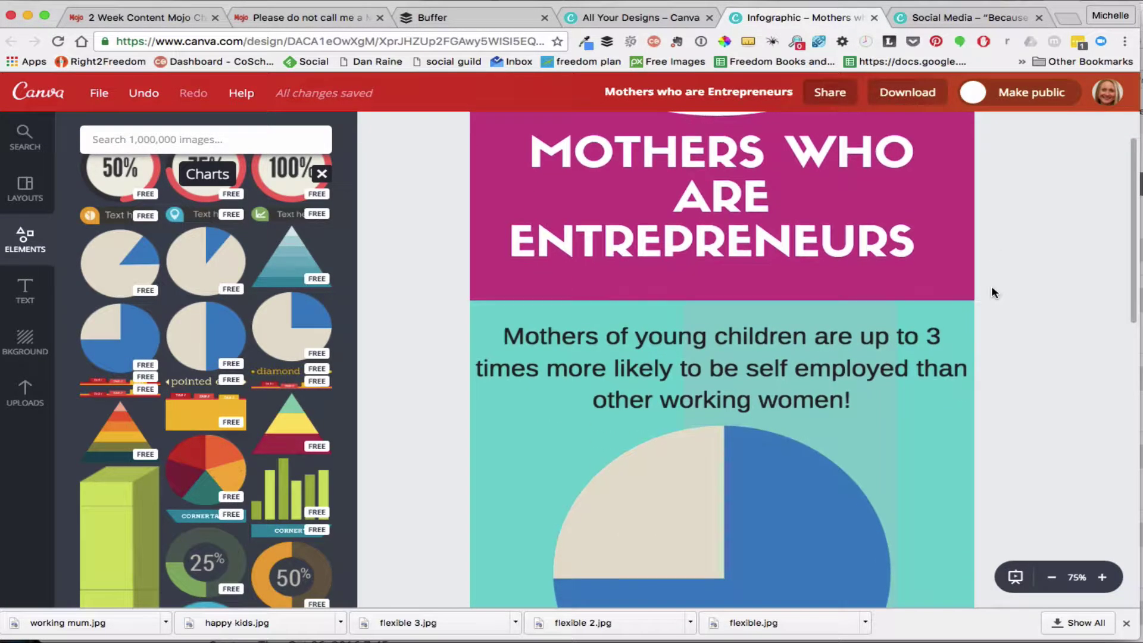
scroll(991, 291, down, 3)
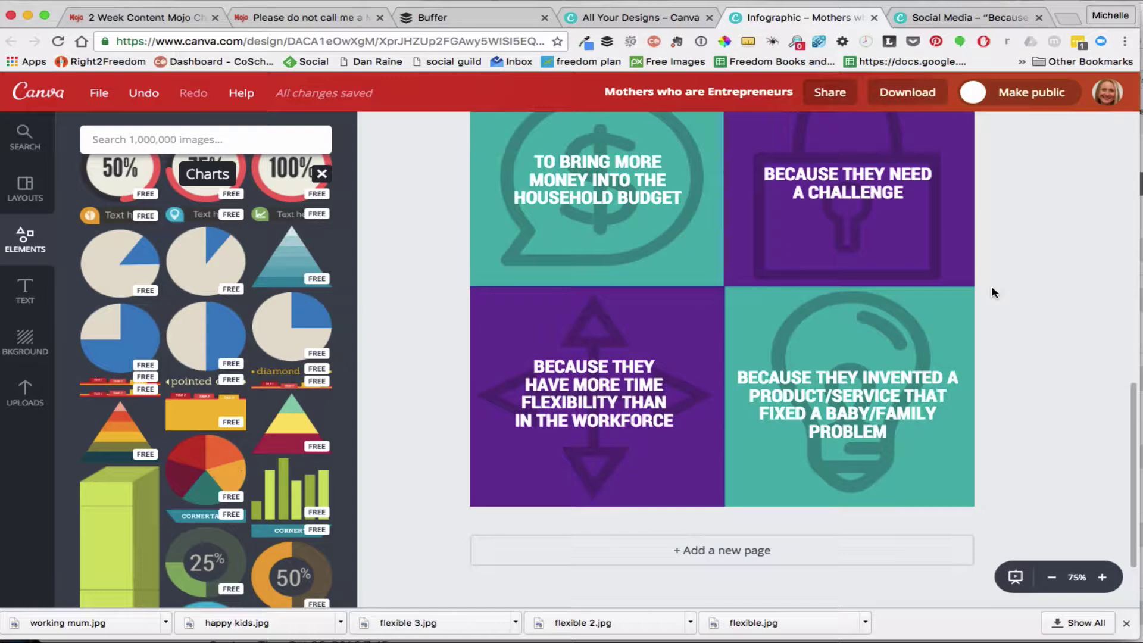
scroll(991, 291, up, 7)
scroll(991, 292, up, 2)
scroll(992, 287, up, 3)
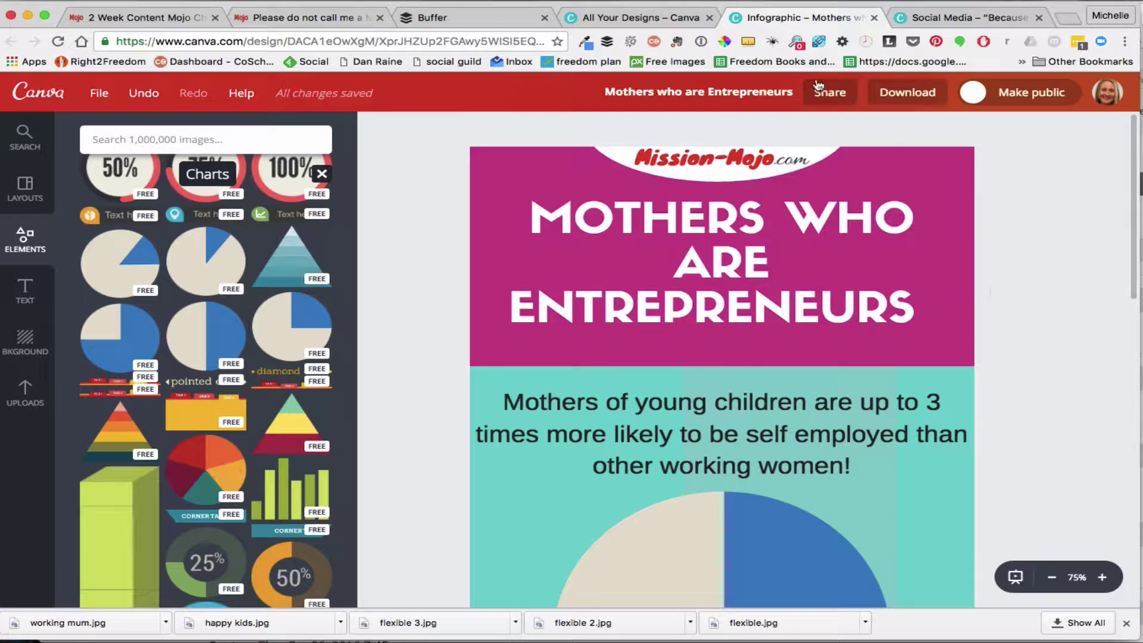
click(623, 20)
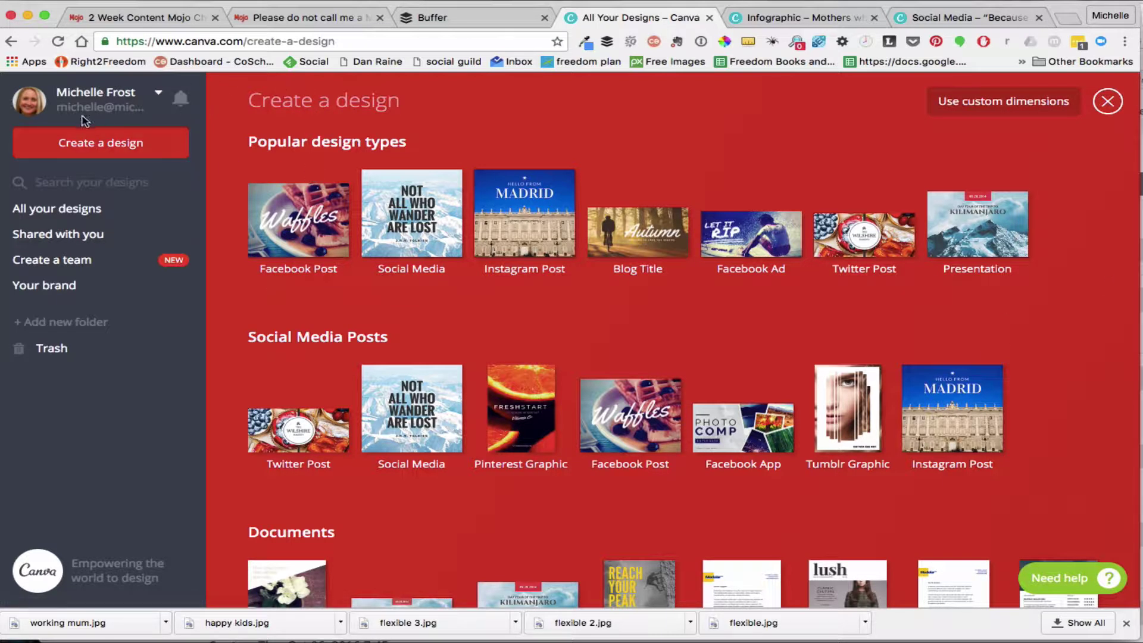
- Strip 'create-a-design' from the address to load the Canva home page
click(290, 38)
click(246, 41)
drag(246, 40, 435, 57)
key(BackSpace)
key(Return)
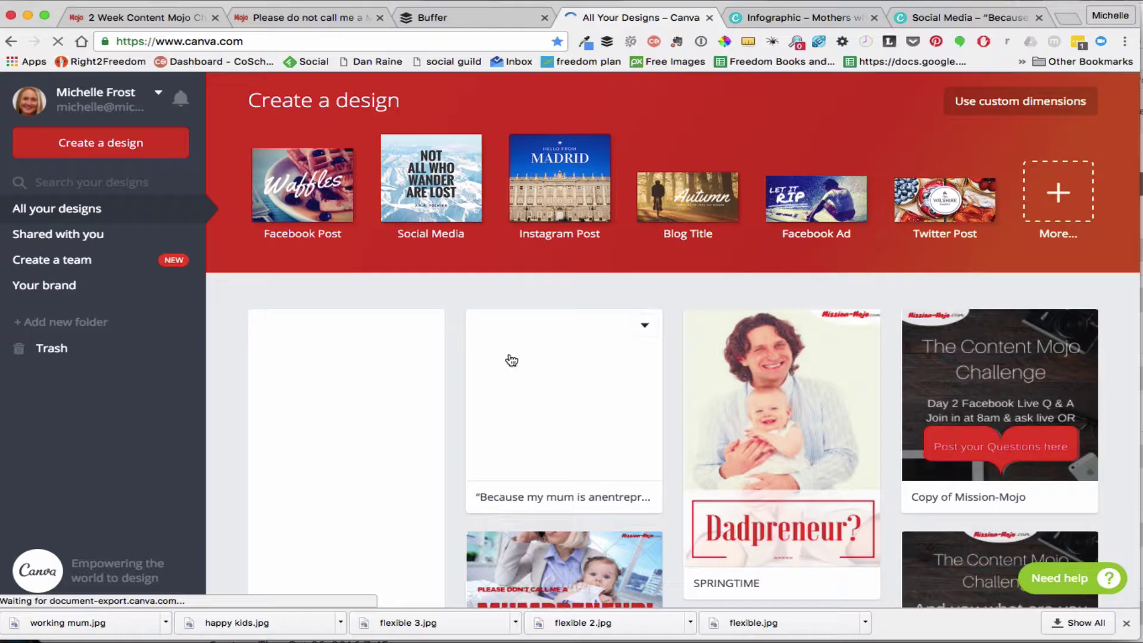
- Create a new 800 × 2000 px Infographic design from the Blogging & eBooks types
click(1053, 192)
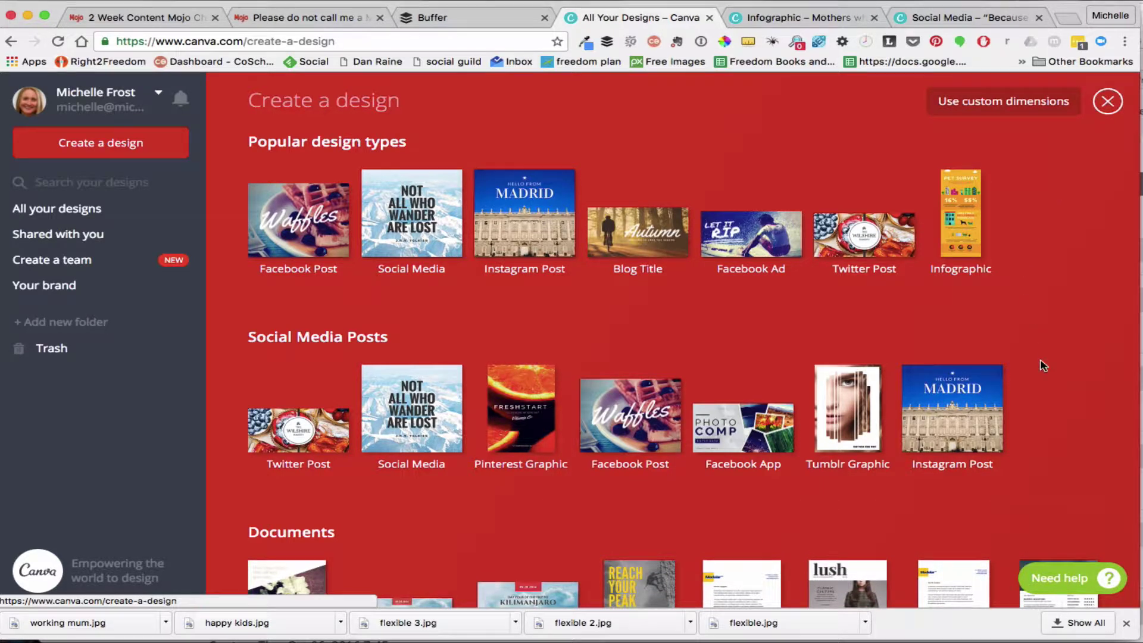
scroll(1030, 412, down, 10)
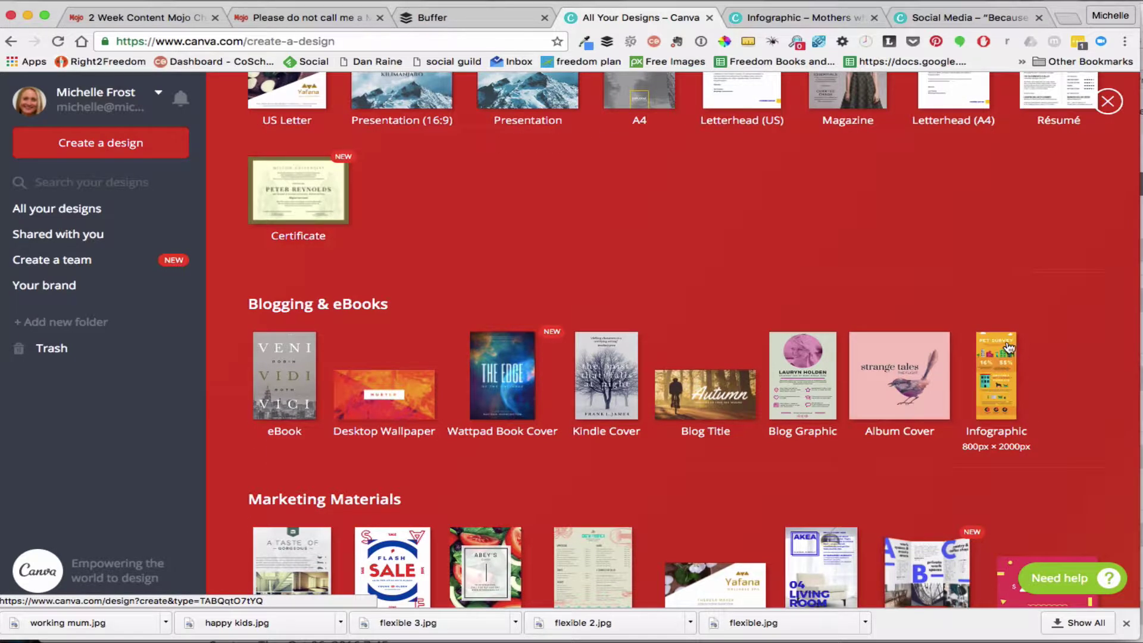
click(1000, 372)
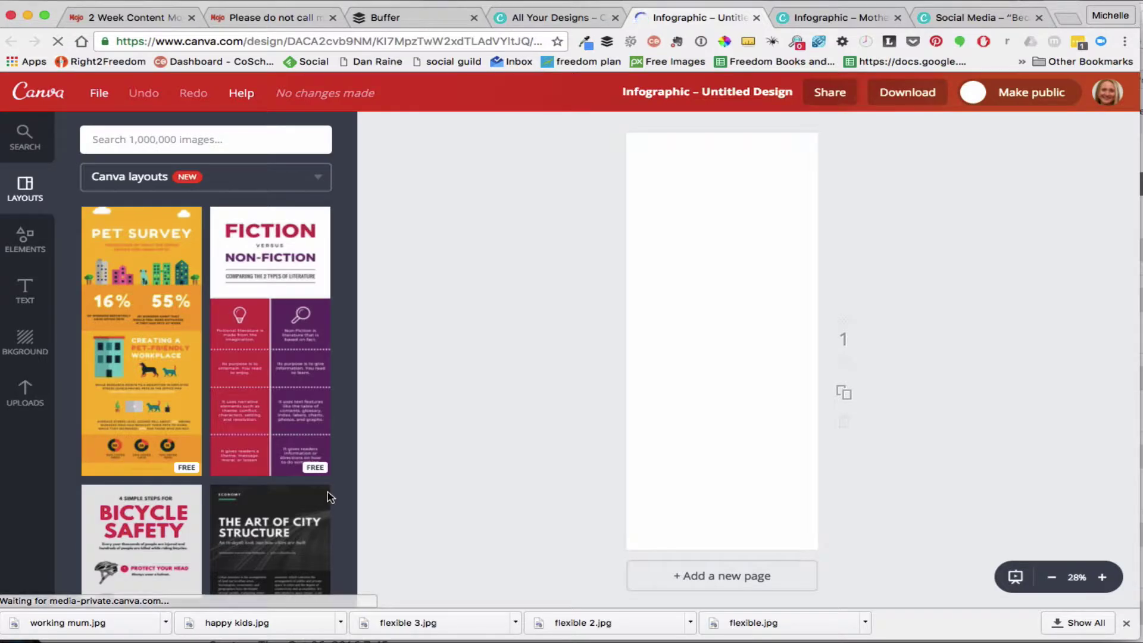
- Apply the 'Effect of People Around Introverts' layout to the blank infographic page
scroll(328, 494, down, 3)
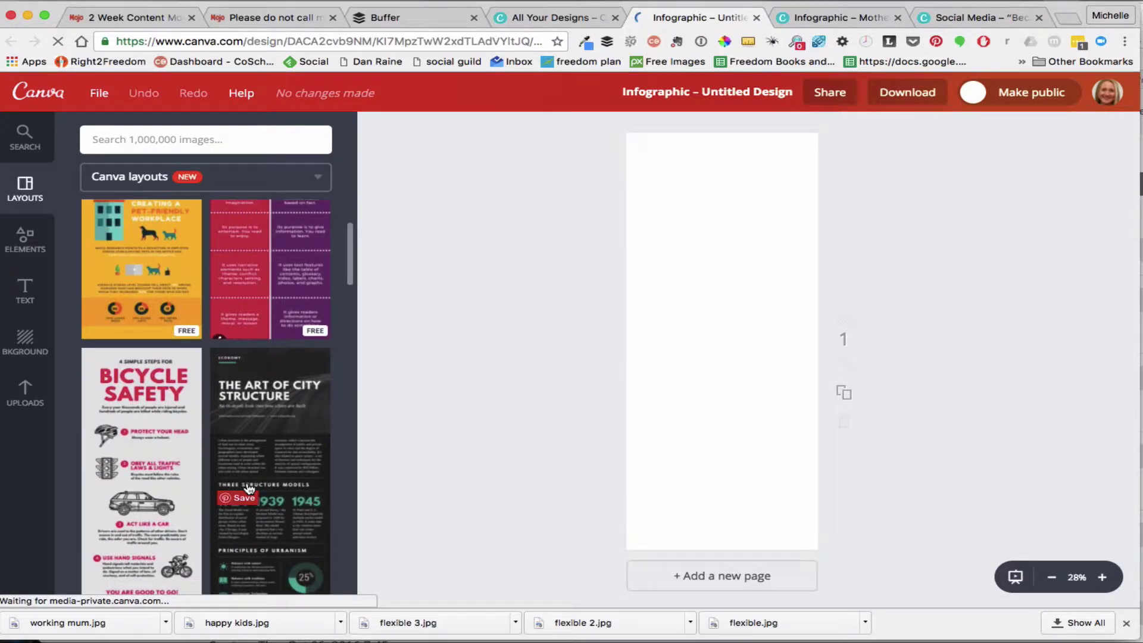
scroll(184, 363, down, 3)
scroll(179, 366, down, 6)
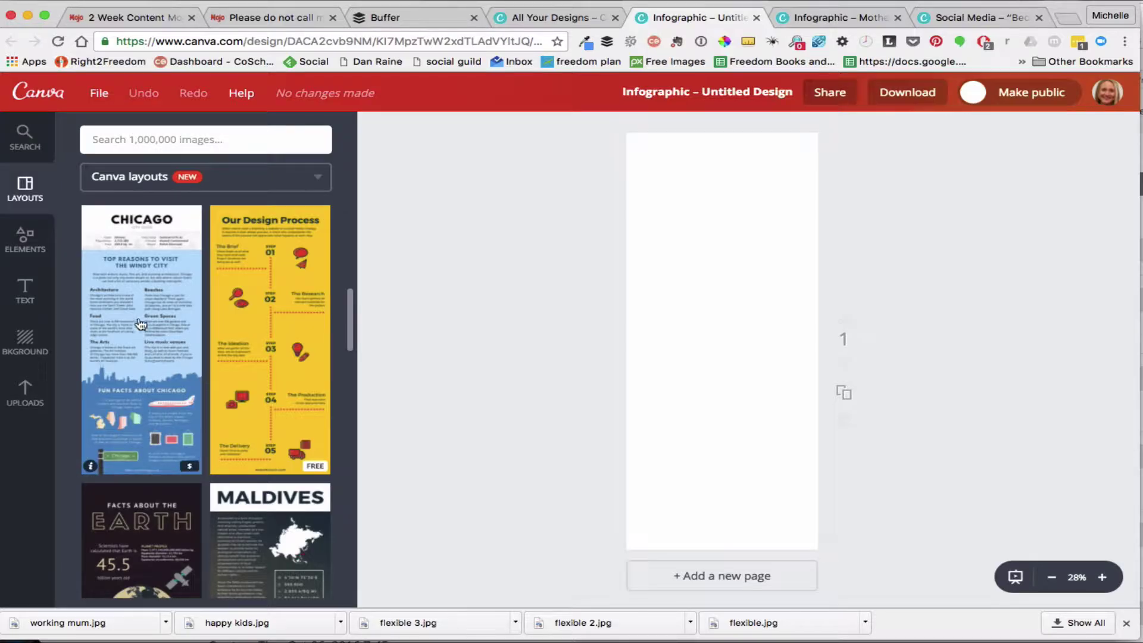
scroll(267, 321, down, 15)
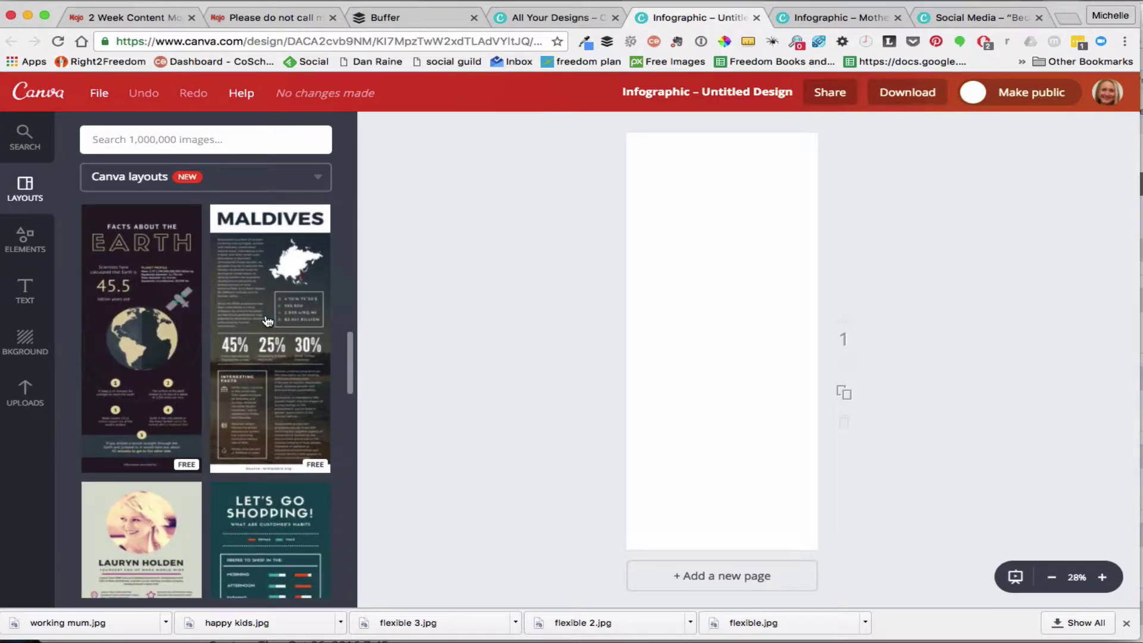
scroll(267, 321, down, 15)
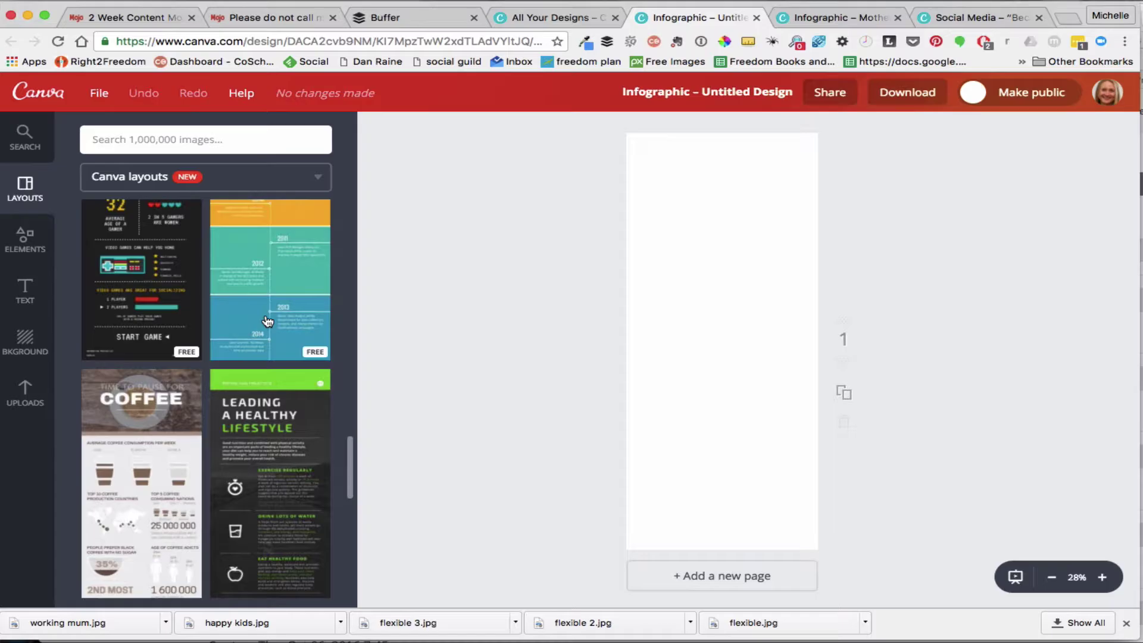
scroll(267, 321, down, 4)
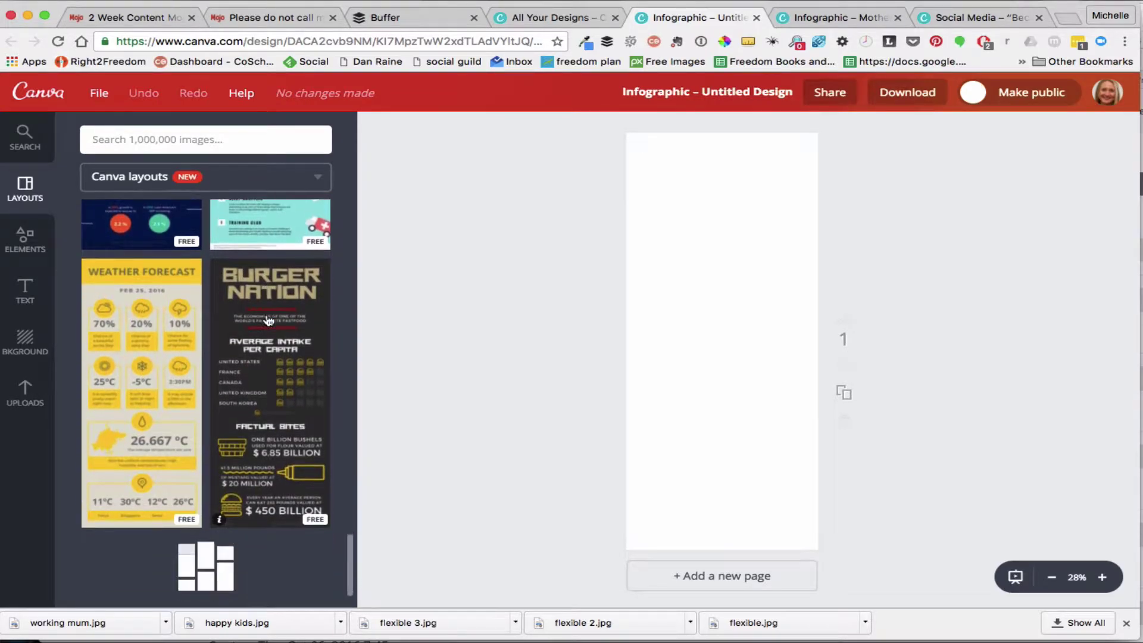
scroll(268, 321, down, 18)
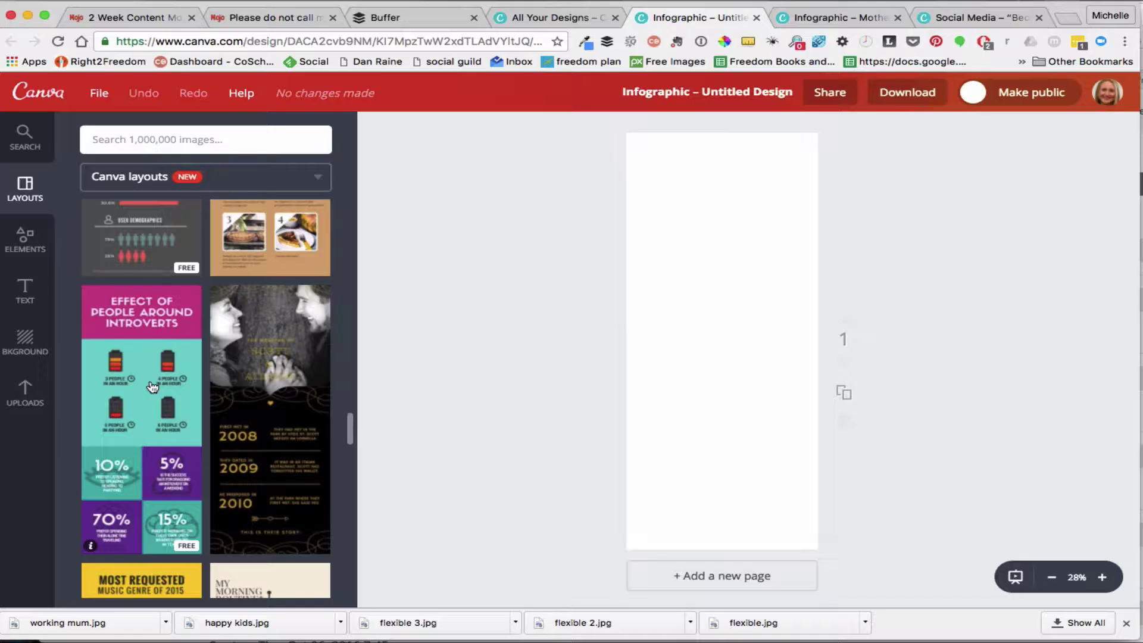
scroll(153, 387, down, 2)
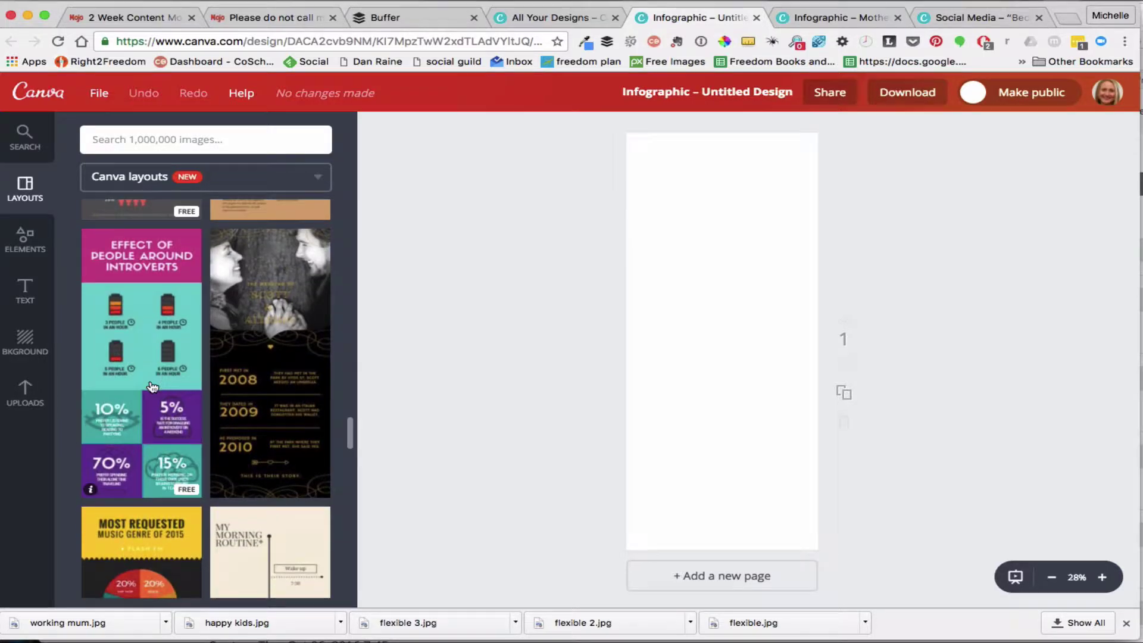
click(153, 387)
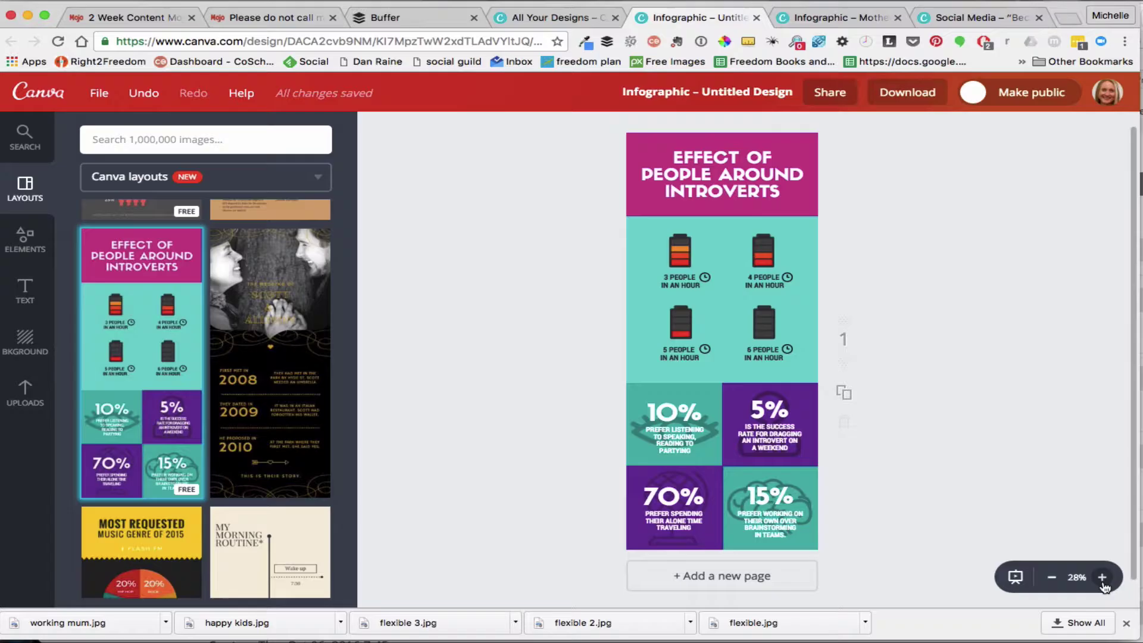
- Zoom in, nudge the 4 PEOPLE battery graphic, and return to the Mothers infographic
click(1103, 578)
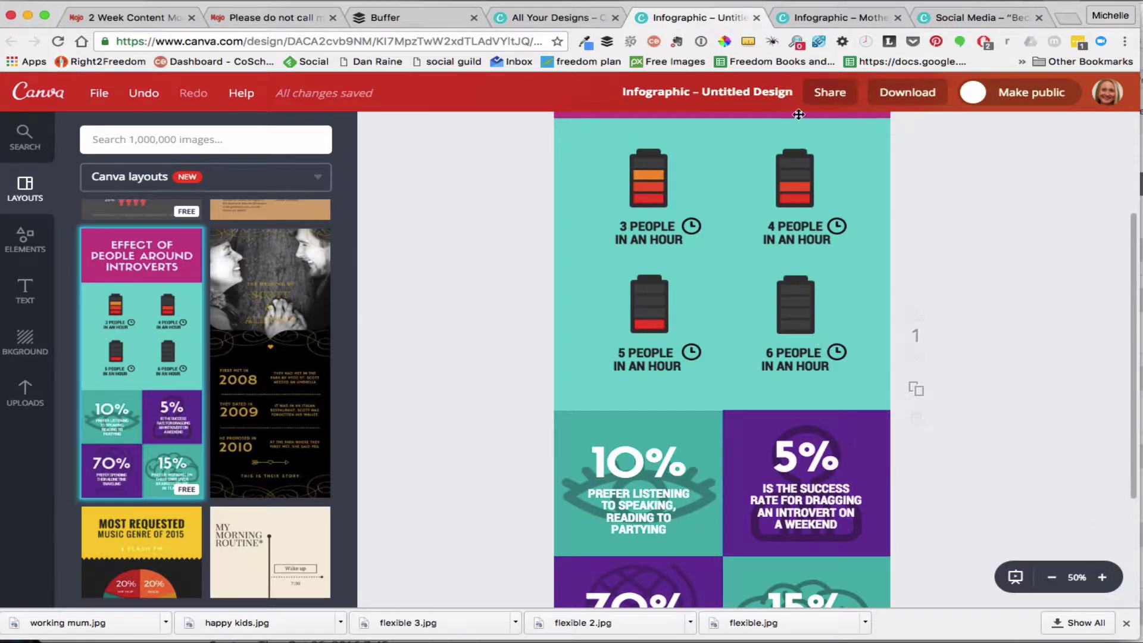
mouse_move(796, 183)
mouse_down()
mouse_move(714, 185)
mouse_move(809, 188)
mouse_up()
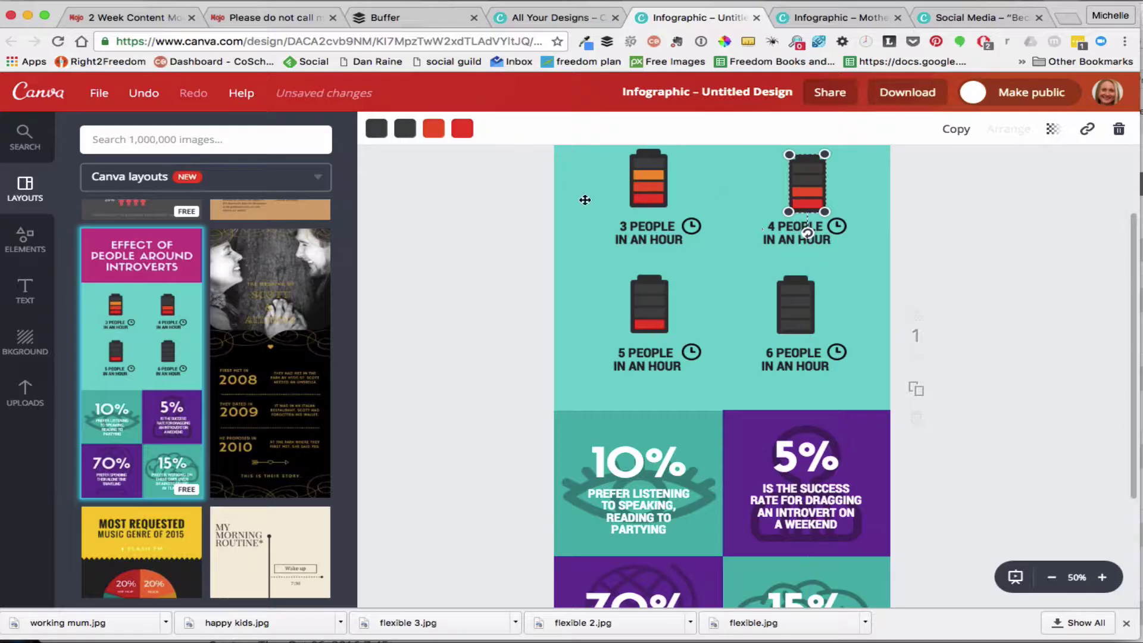
click(839, 17)
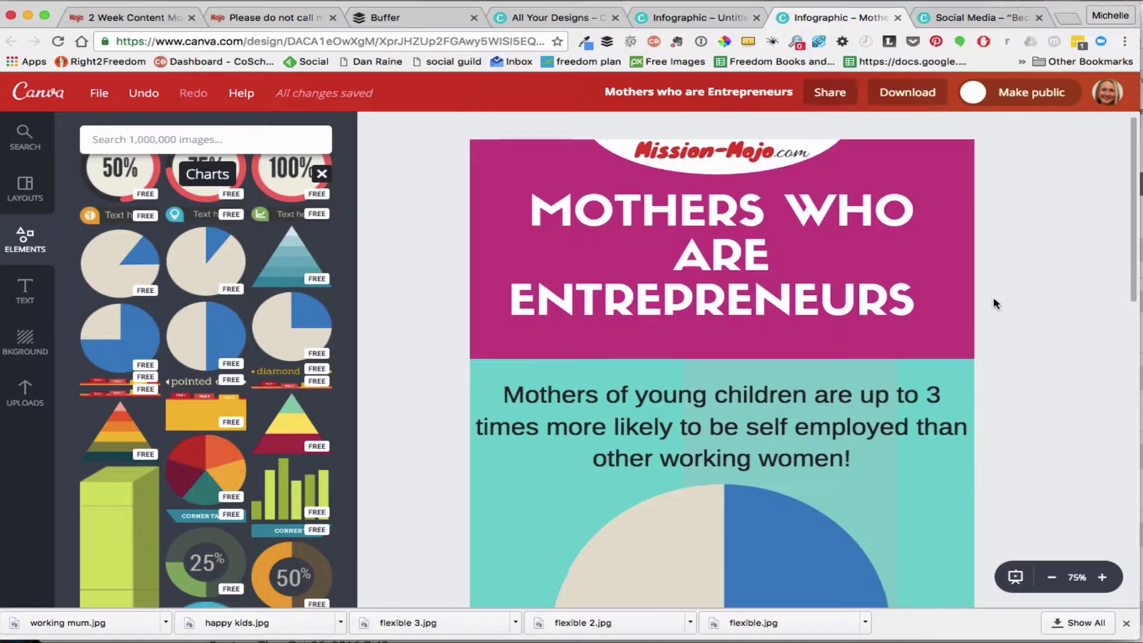
- Scroll the Mothers infographic to view the self-employment statistic and its three-quarters blue pie chart
scroll(994, 303, down, 3)
scroll(993, 299, up, 2)
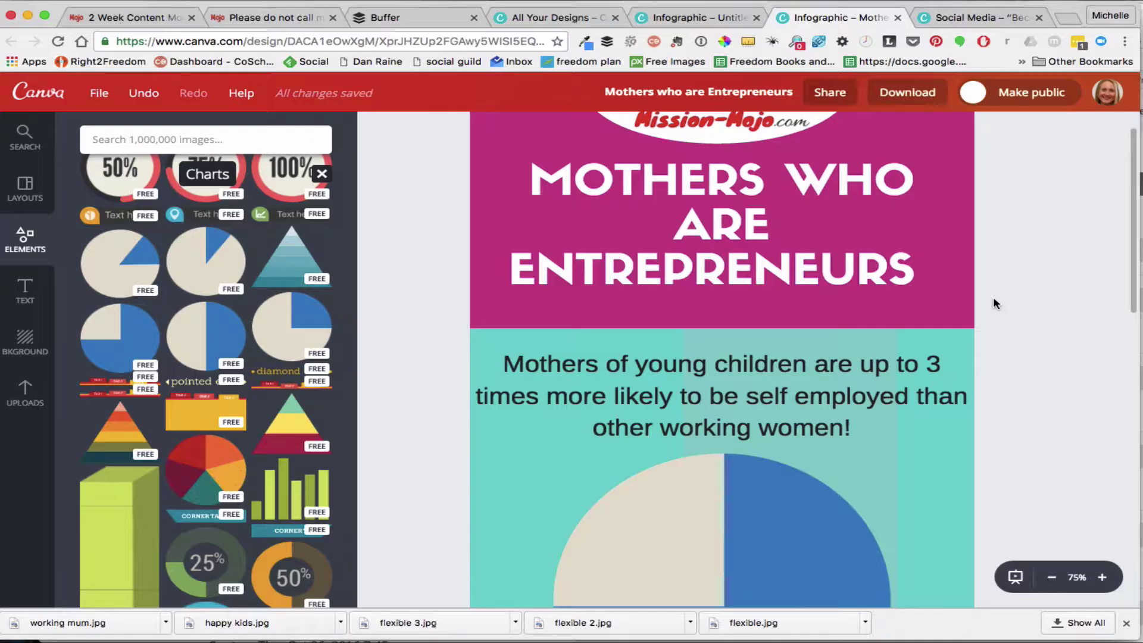
scroll(954, 455, down, 5)
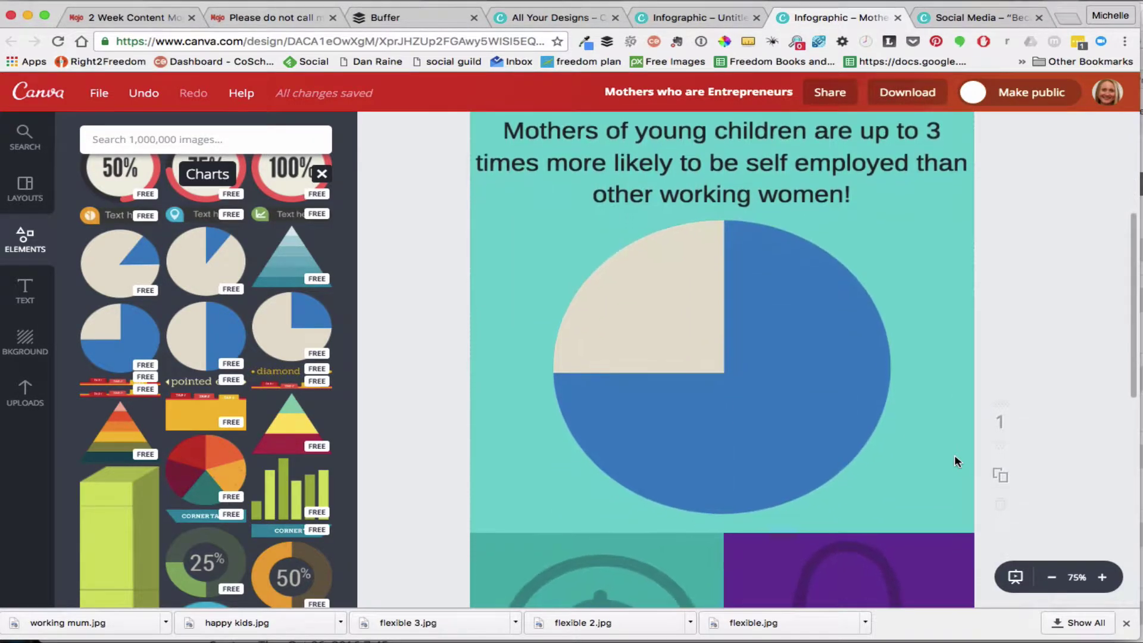
scroll(955, 455, up, 1)
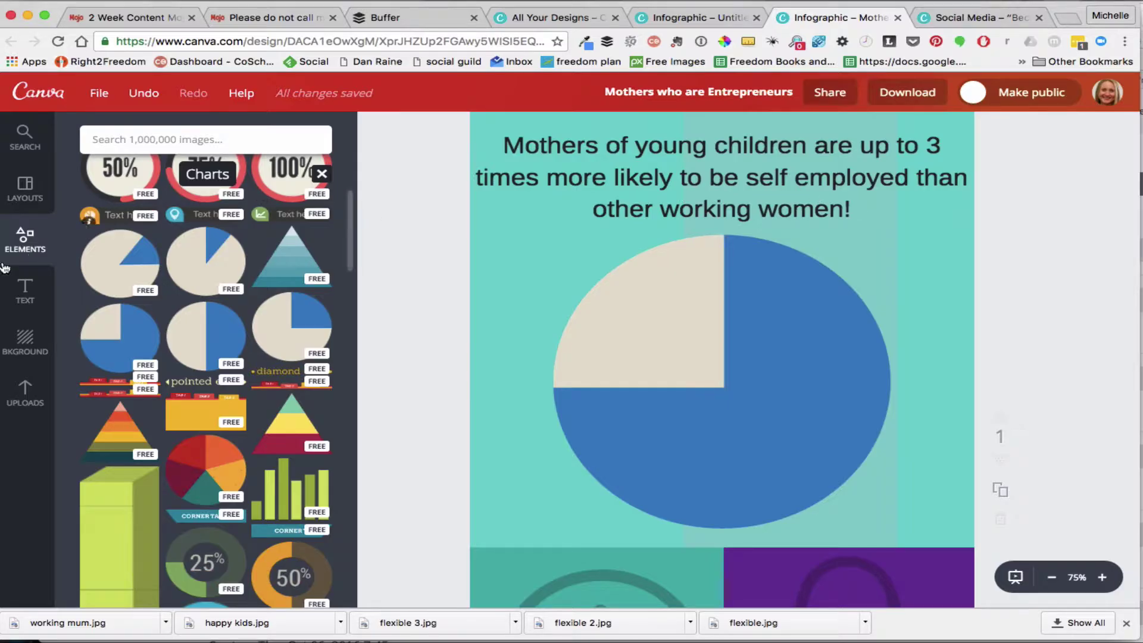
click(23, 249)
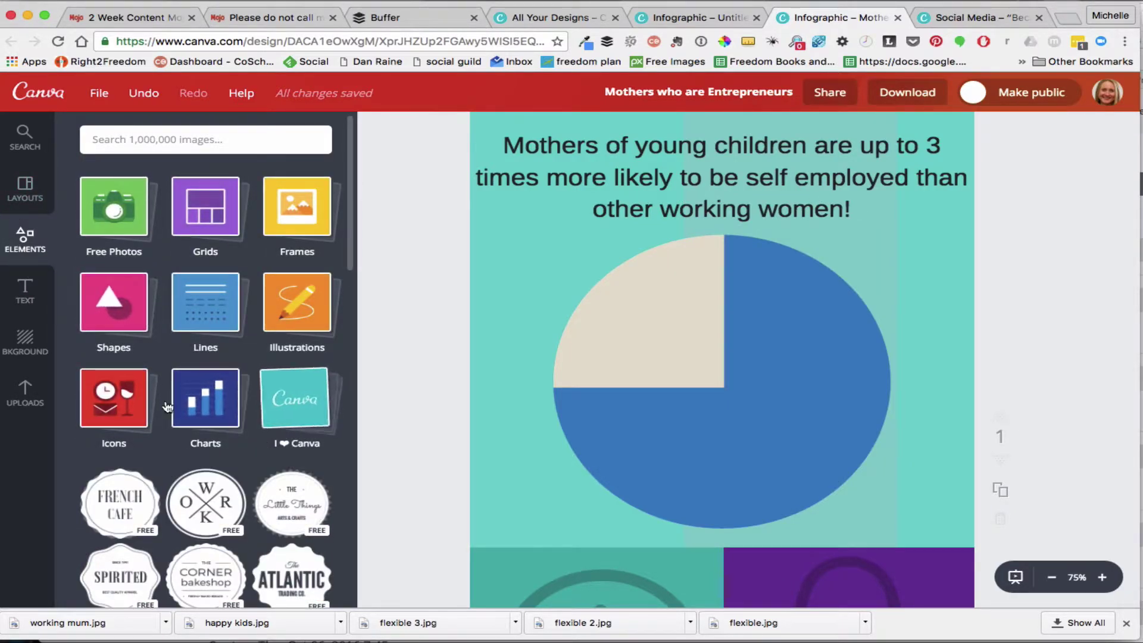
click(209, 404)
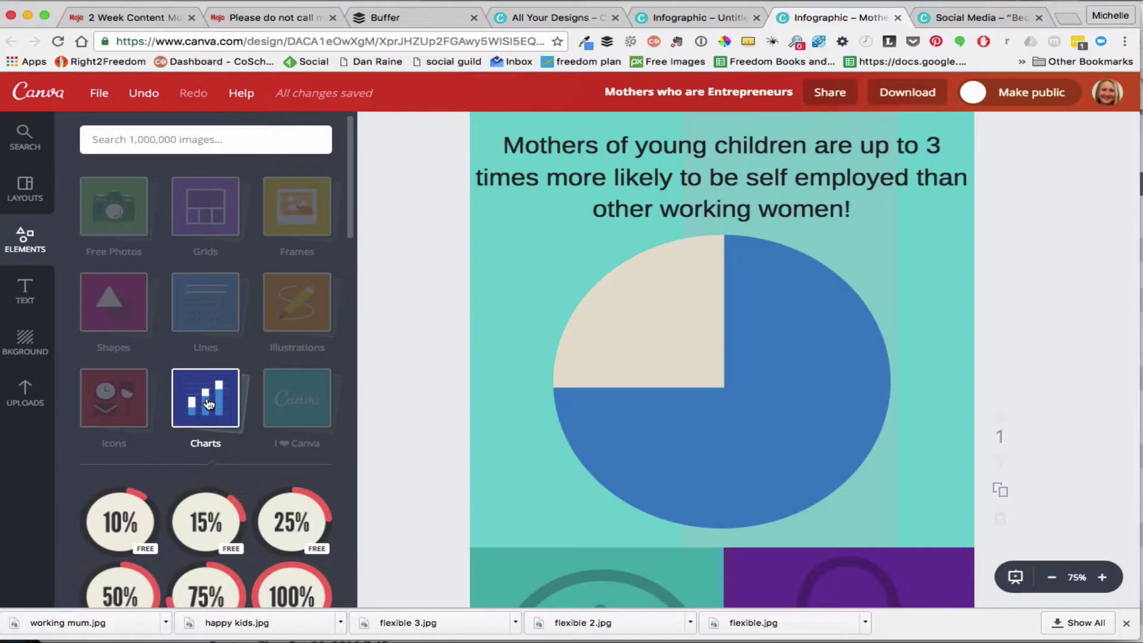
scroll(208, 404, down, 7)
scroll(208, 404, up, 5)
scroll(209, 404, down, 3)
scroll(208, 404, down, 5)
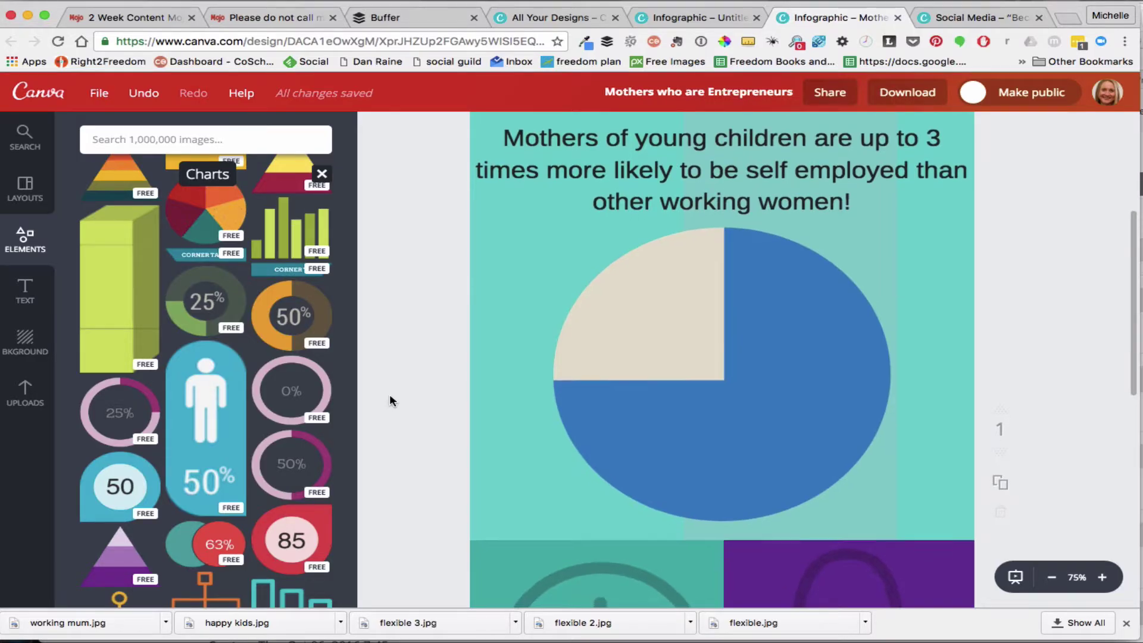
scroll(389, 394, down, 5)
scroll(390, 394, down, 5)
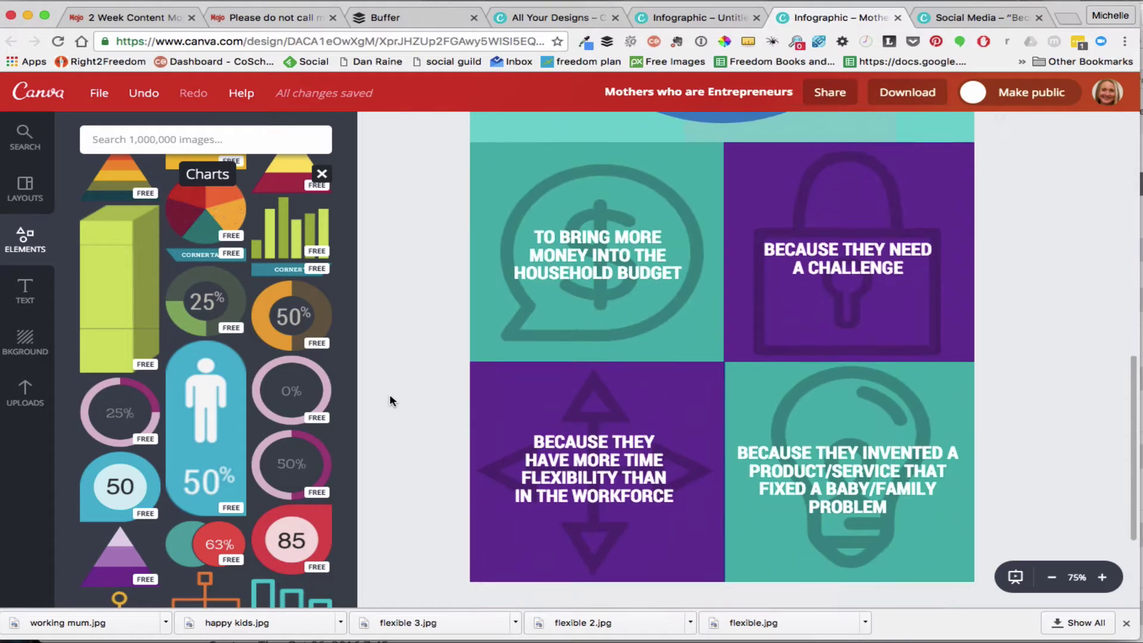
- Browse the Elements Icons category's free line icons, such as dollar signs, briefcases and globes
click(27, 238)
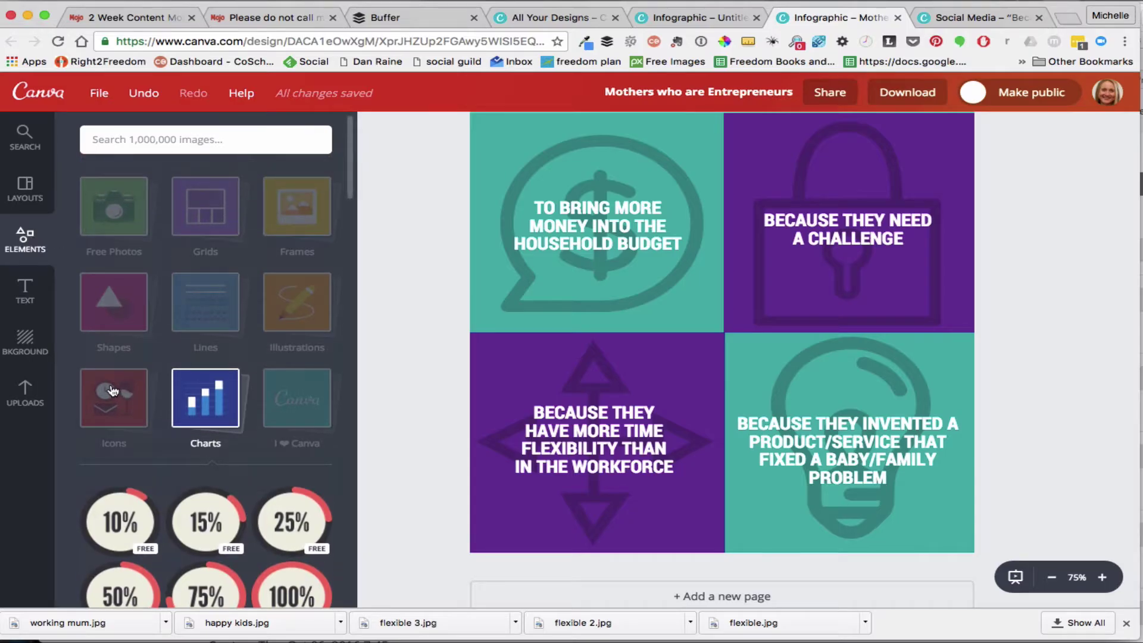
click(105, 396)
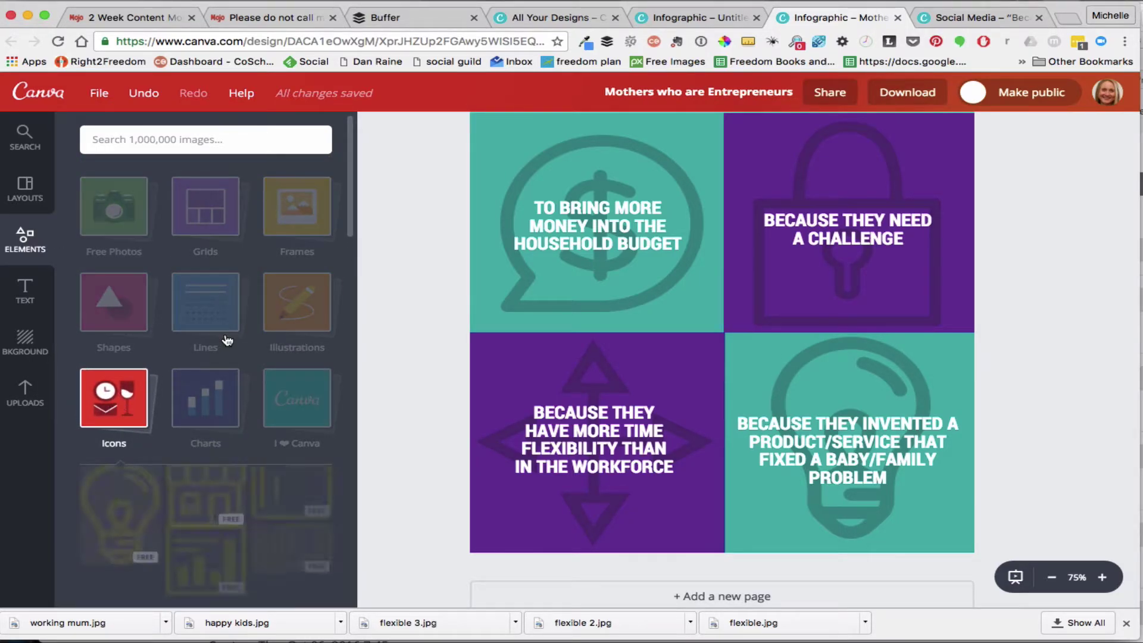
scroll(229, 337, down, 5)
scroll(231, 335, down, 5)
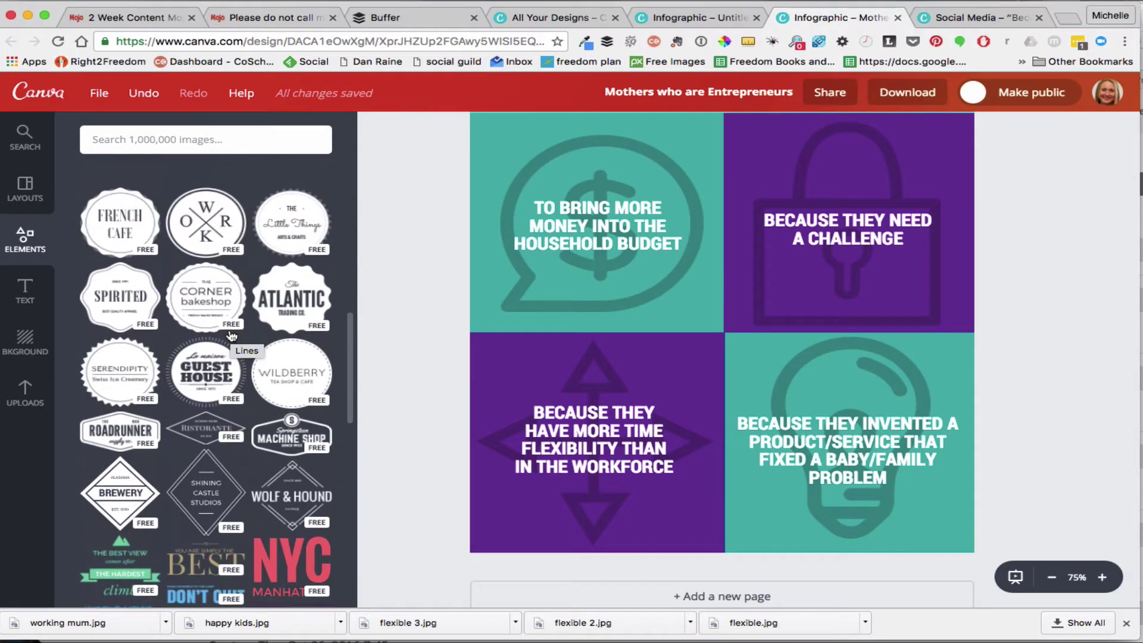
scroll(231, 335, up, 8)
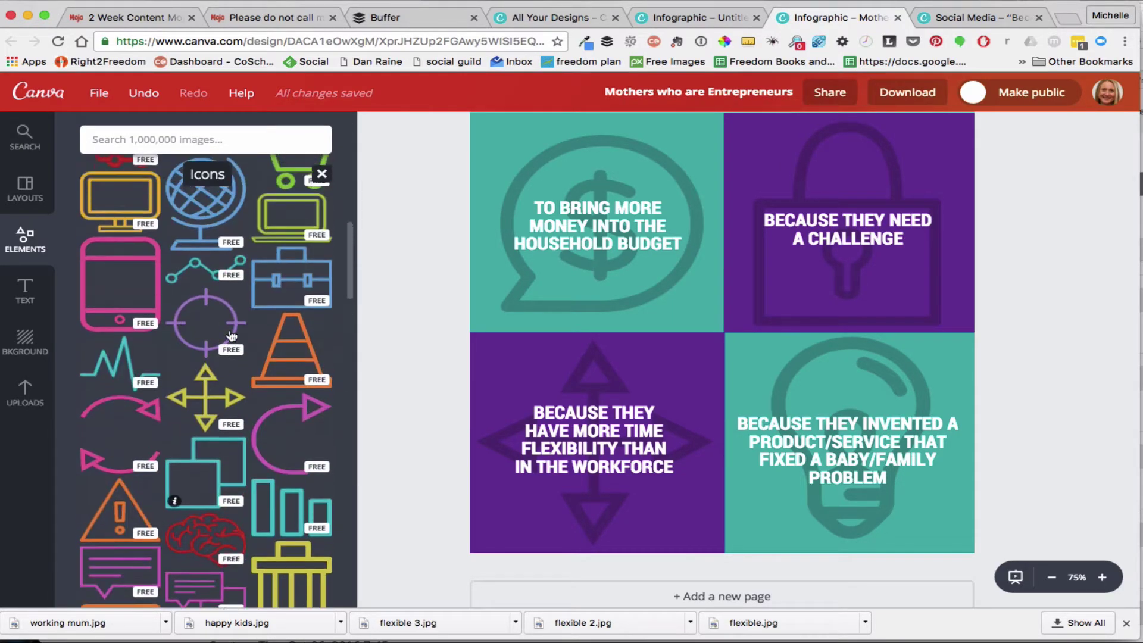
scroll(231, 335, down, 2)
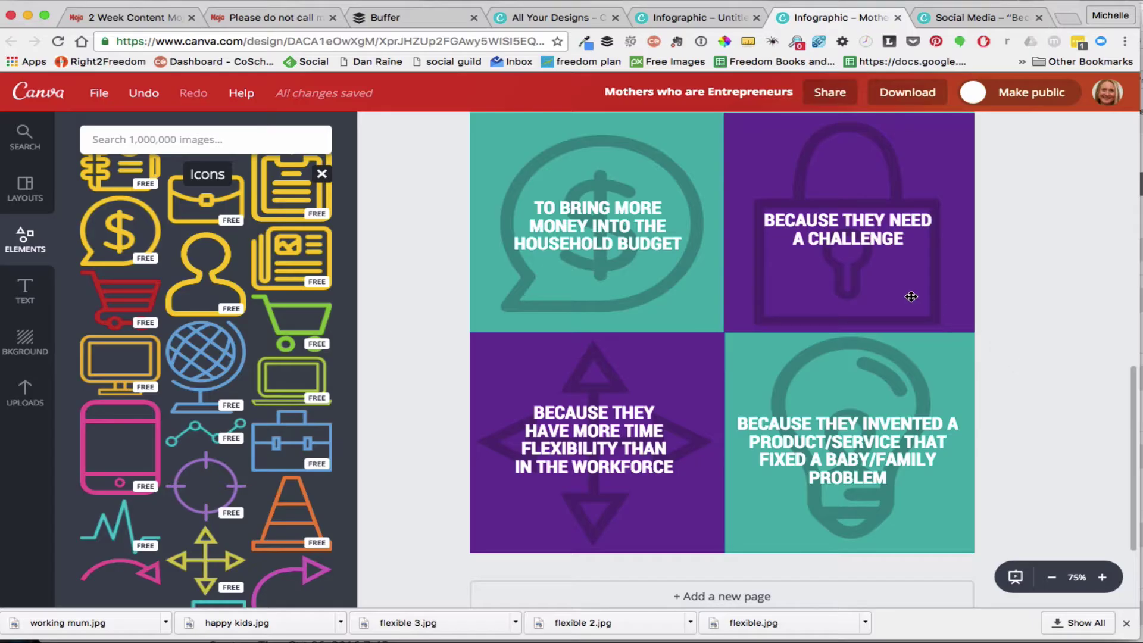
scroll(911, 293, up, 10)
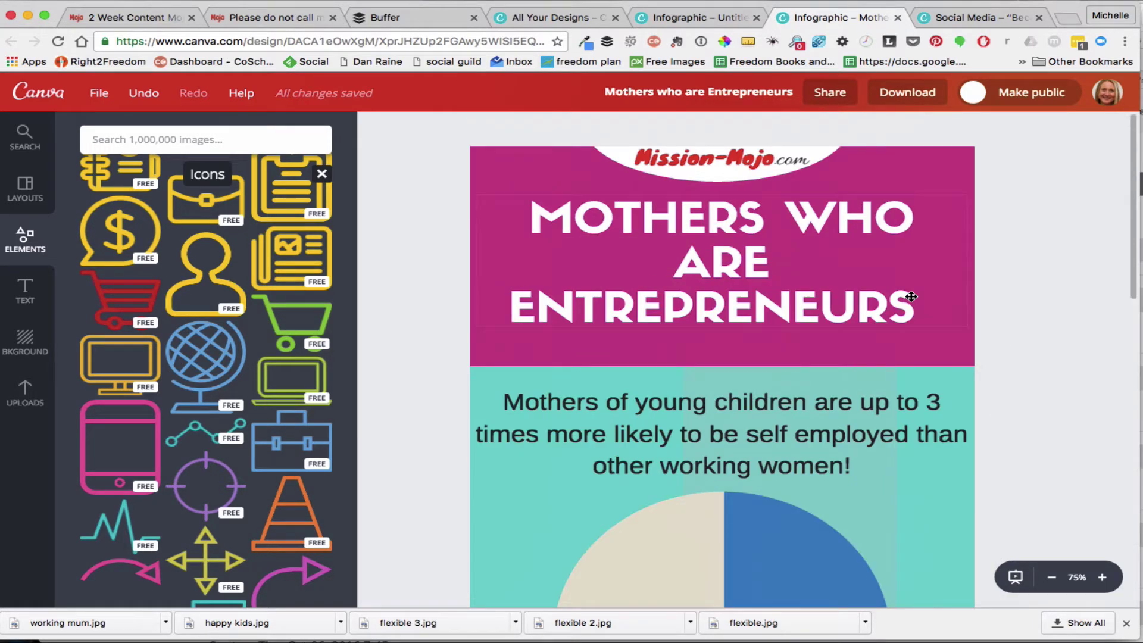